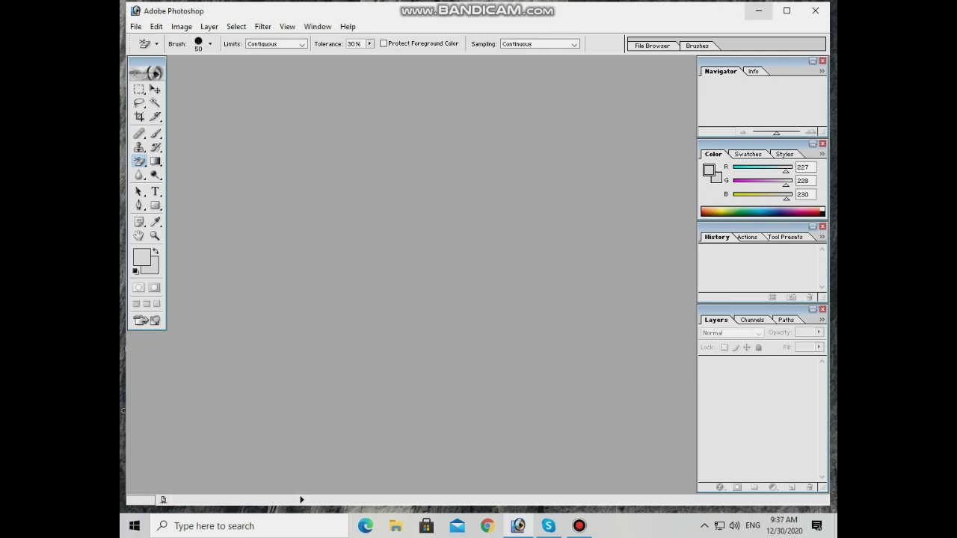
# - Open the portrait photo of the woman in the grey T-shirt from the desktop and maximize its document window
pyautogui.click(758, 10)
pyautogui.moveTo(331, 86); pyautogui.dragTo(516, 312)
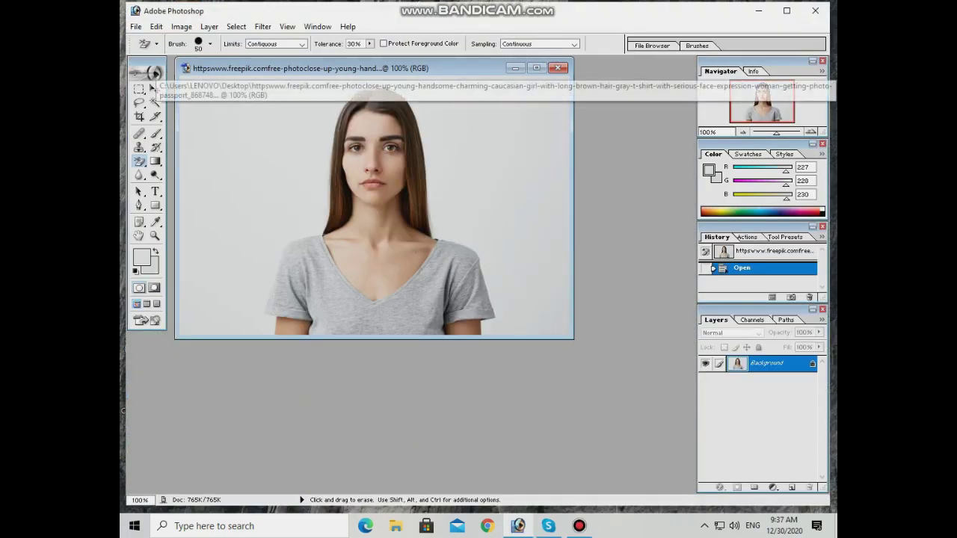
pyautogui.doubleClick(452, 68)
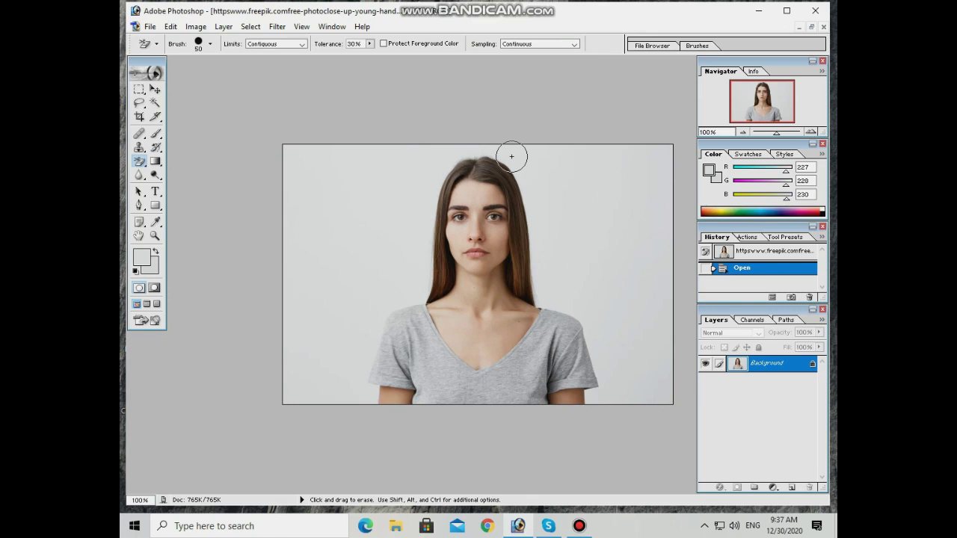
# - Copy the whole Background layer to a new layer with Layer Via Copy
pyautogui.press('v')
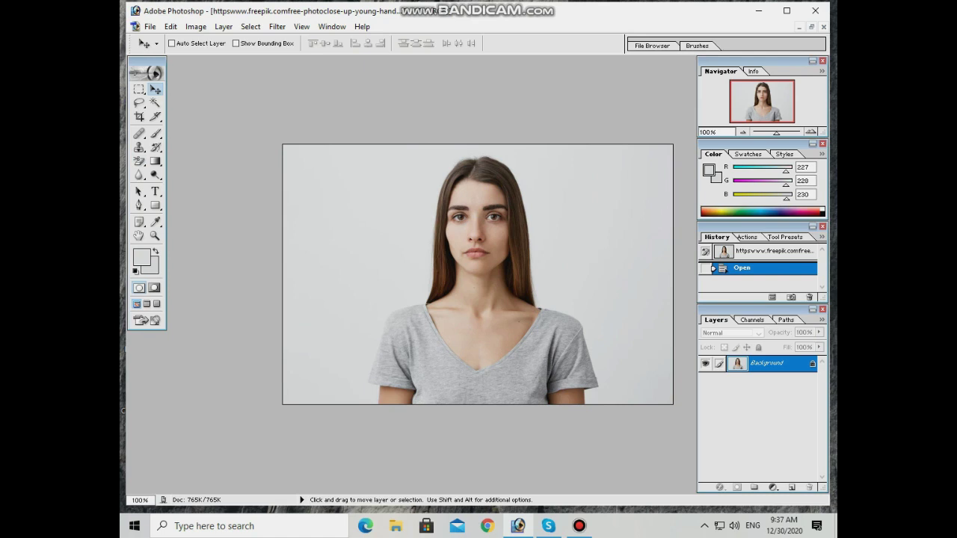
pyautogui.hotkey('ctrl', 'j')
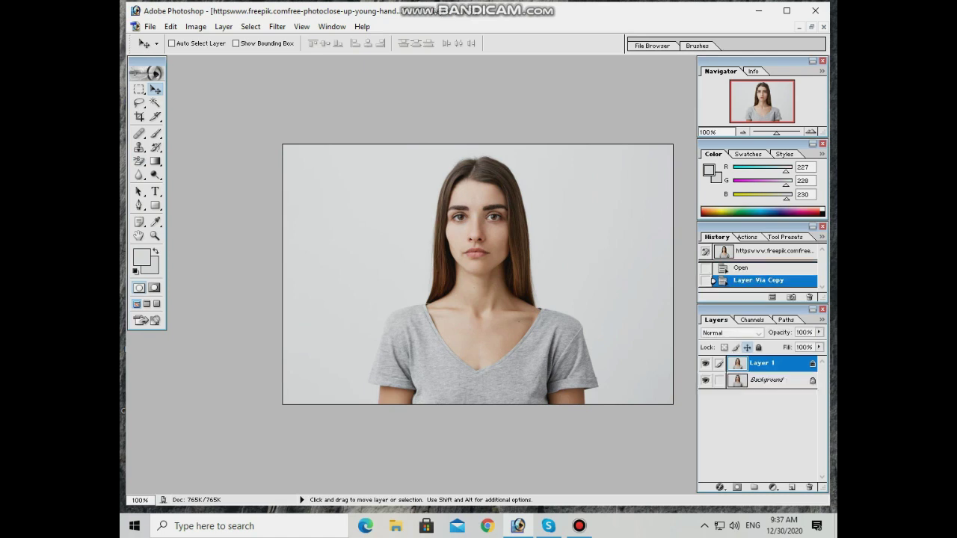
# - Duplicate the Background layer with the Duplicate Layer command, keeping the name Background copy
pyautogui.click(766, 380)
pyautogui.rightClick(699, 381)
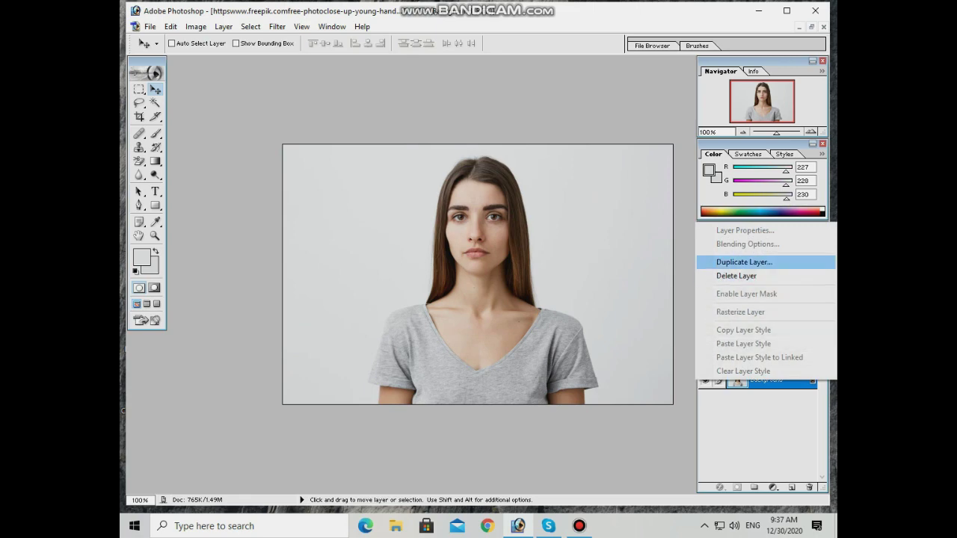
pyautogui.click(744, 262)
pyautogui.click(581, 231)
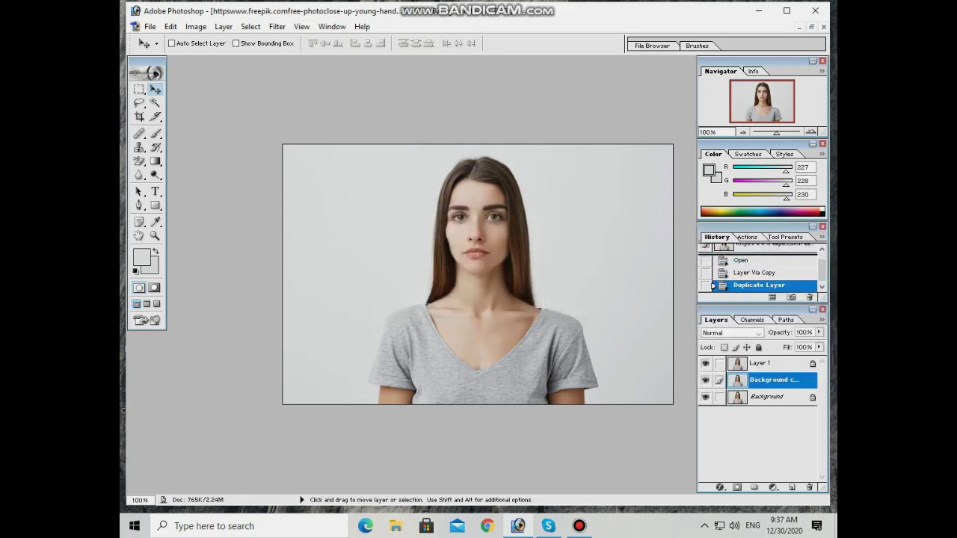
# - Delete the layer named Layer 1
pyautogui.click(766, 364)
pyautogui.click(809, 487)
pyautogui.click(809, 486)
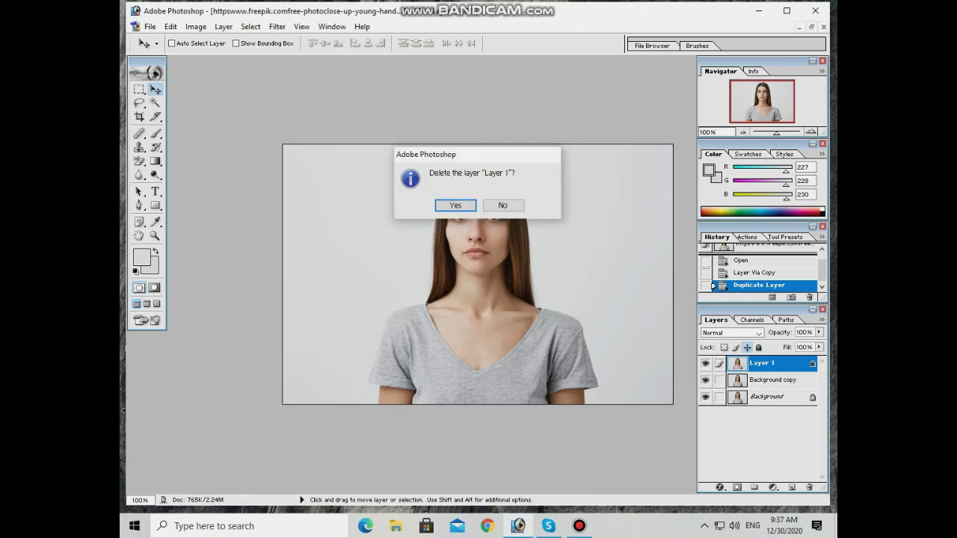
pyautogui.click(453, 205)
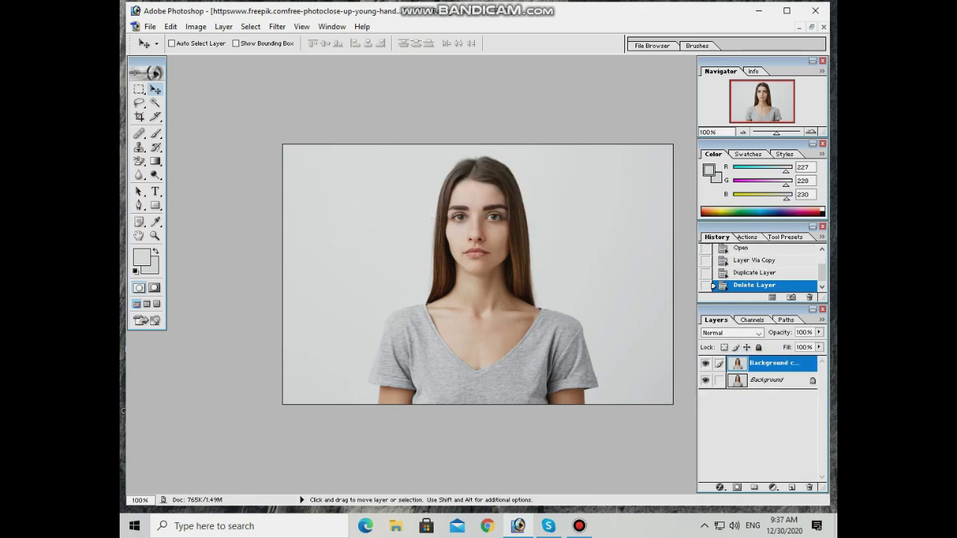
# - Set the foreground colour to white (RGB 255, 255, 255) and fill the Background layer with it
pyautogui.click(771, 379)
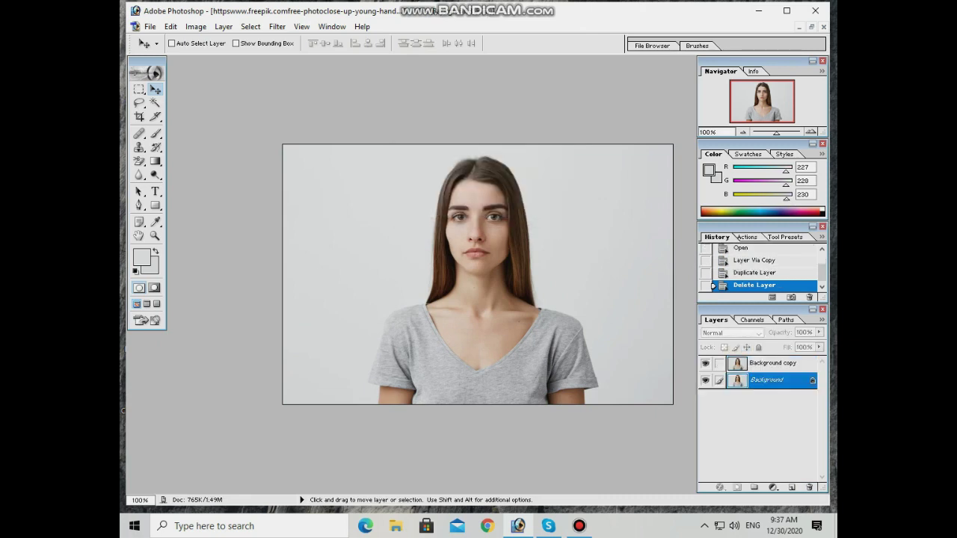
pyautogui.click(142, 256)
pyautogui.moveTo(356, 197); pyautogui.dragTo(333, 188)
pyautogui.click(602, 180)
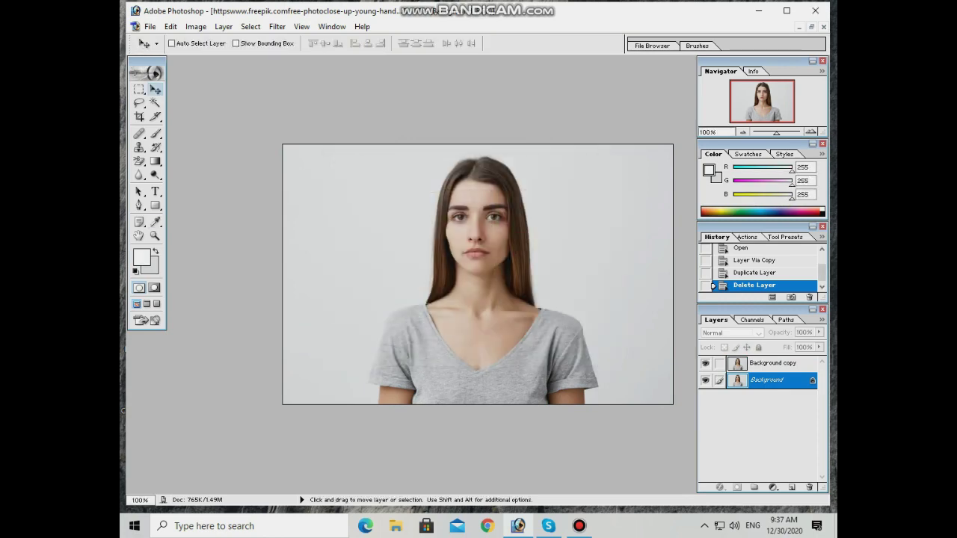
pyautogui.press('alt')
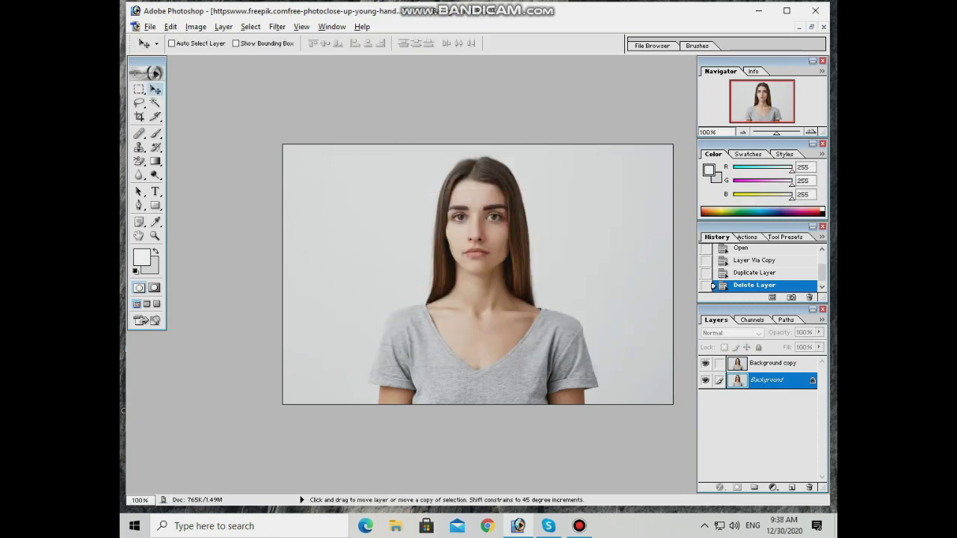
pyautogui.hotkey('alt', 'BackSpace')
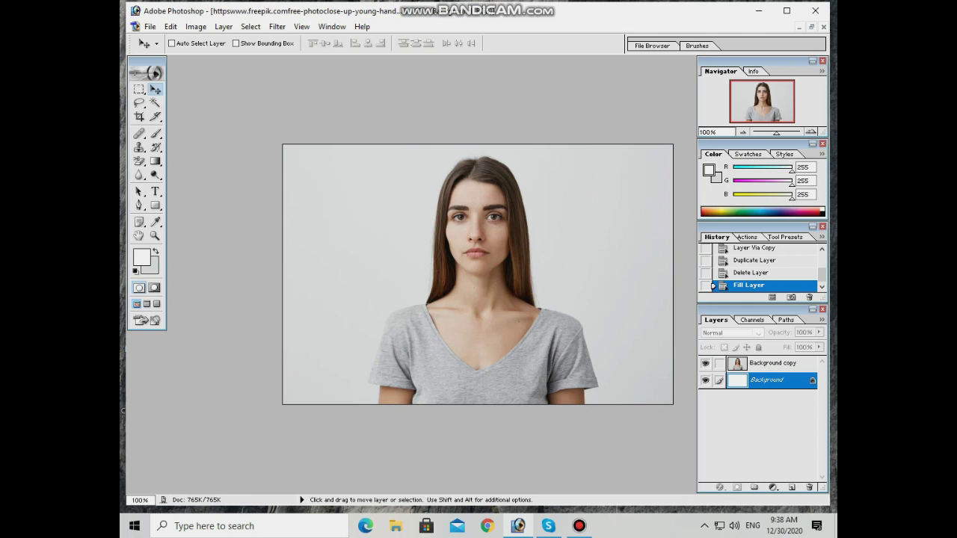
# - Activate the Background Eraser tool with a brush size of 60
pyautogui.click(139, 147)
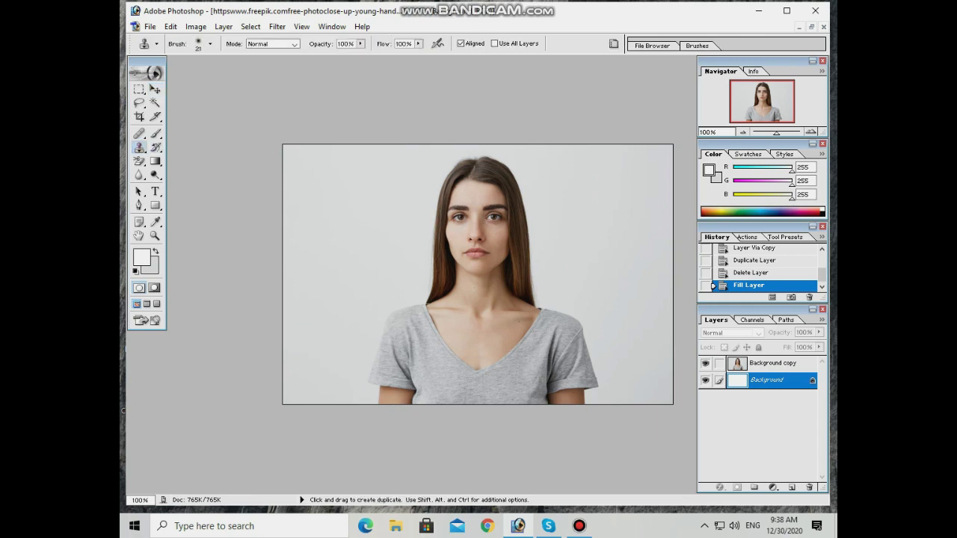
pyautogui.click(139, 161)
pyautogui.rightClick(140, 161)
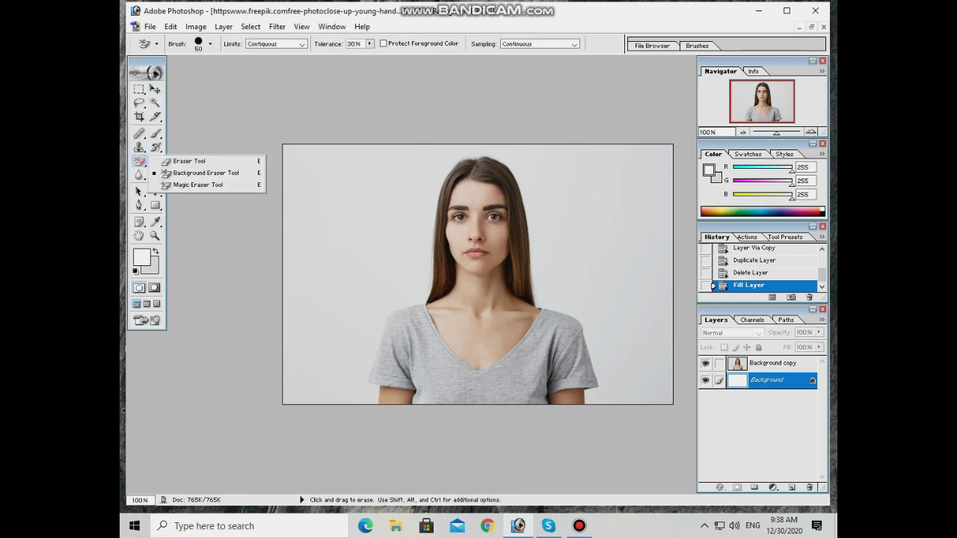
pyautogui.click(194, 174)
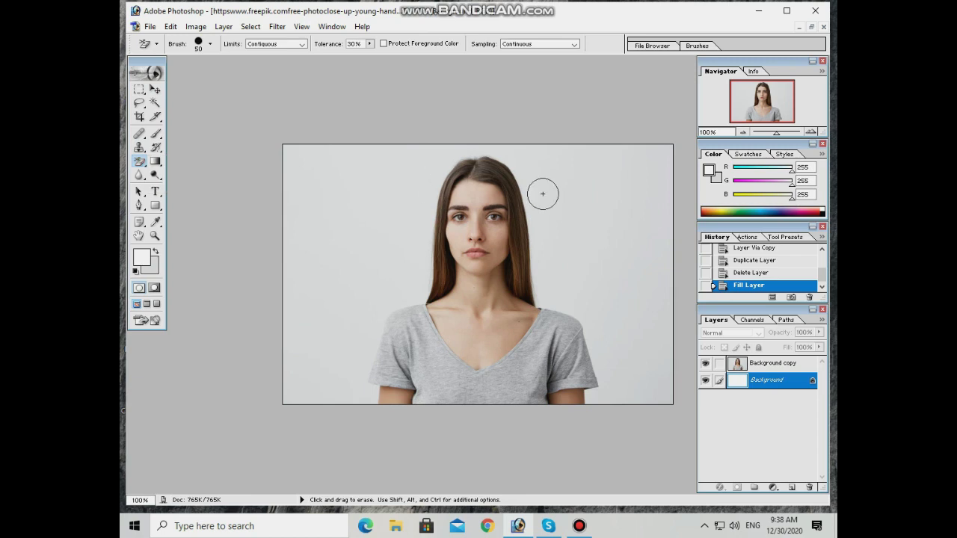
pyautogui.press(']')
# - Erase the grey backdrop around the woman's hair and head on the Background copy layer with the Background Eraser
pyautogui.hotkey('ctrl', 'space')
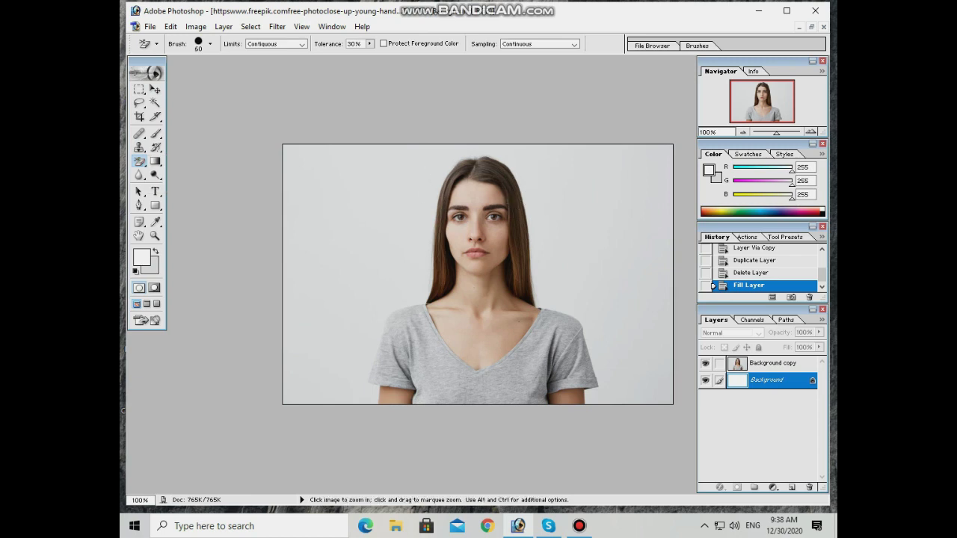
pyautogui.keyDown('ctrl'); pyautogui.click(522, 191); pyautogui.keyUp('ctrl')
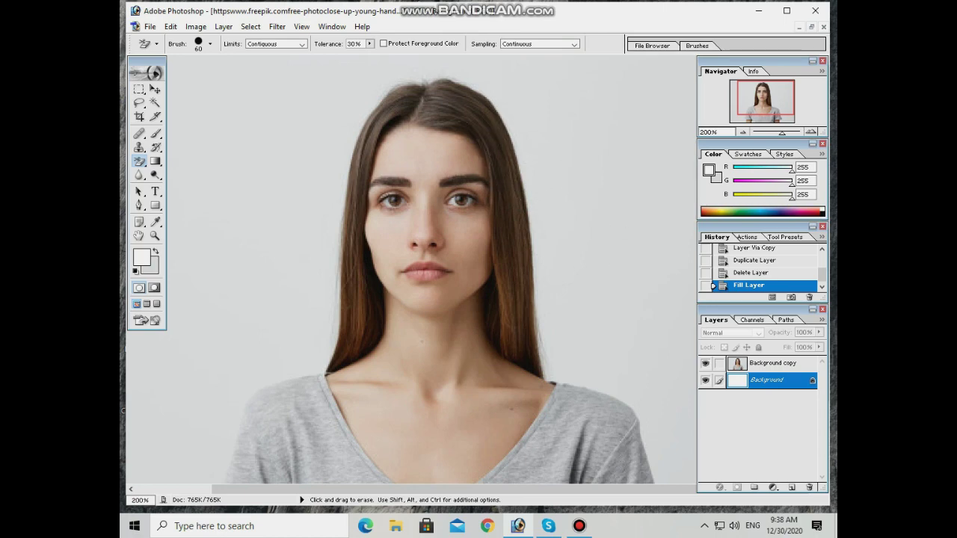
pyautogui.click(769, 364)
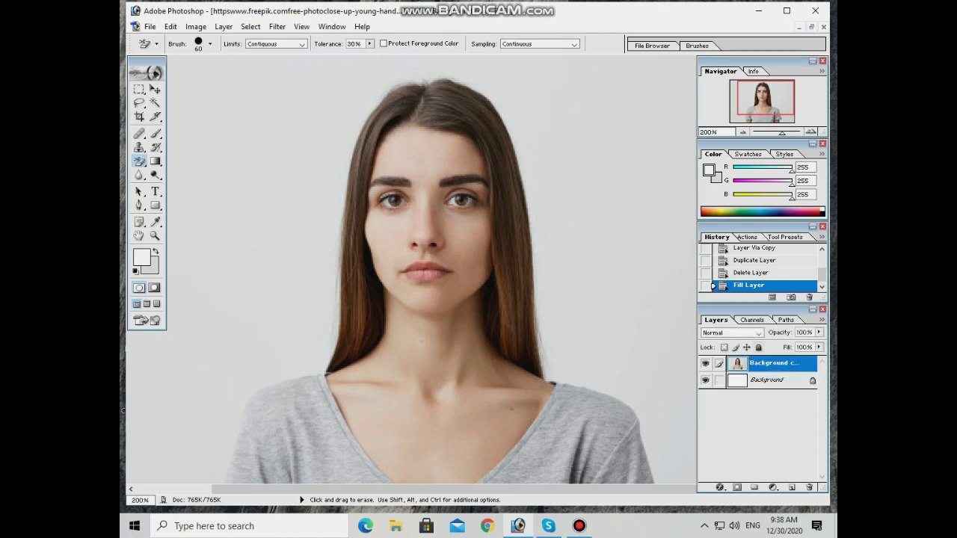
pyautogui.click(514, 134)
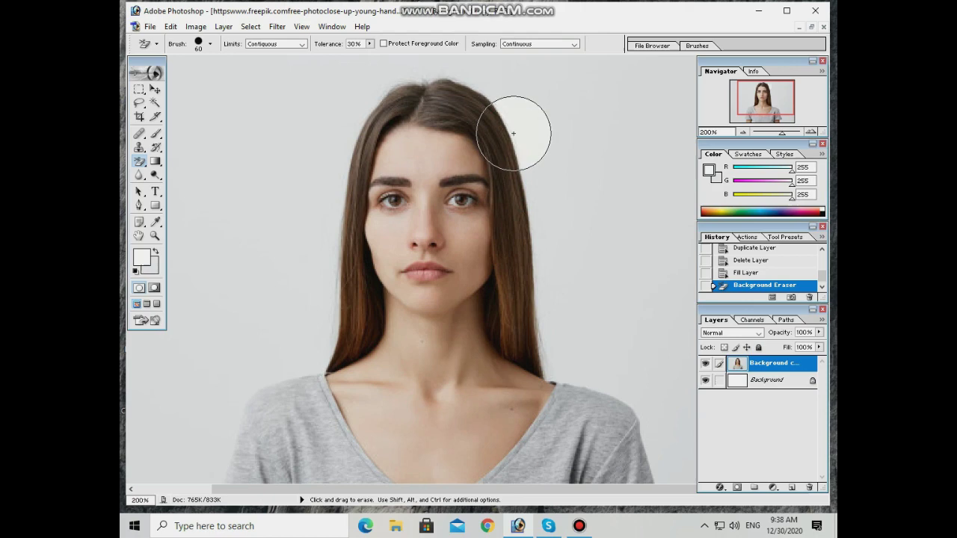
pyautogui.click(529, 170)
pyautogui.click(530, 221)
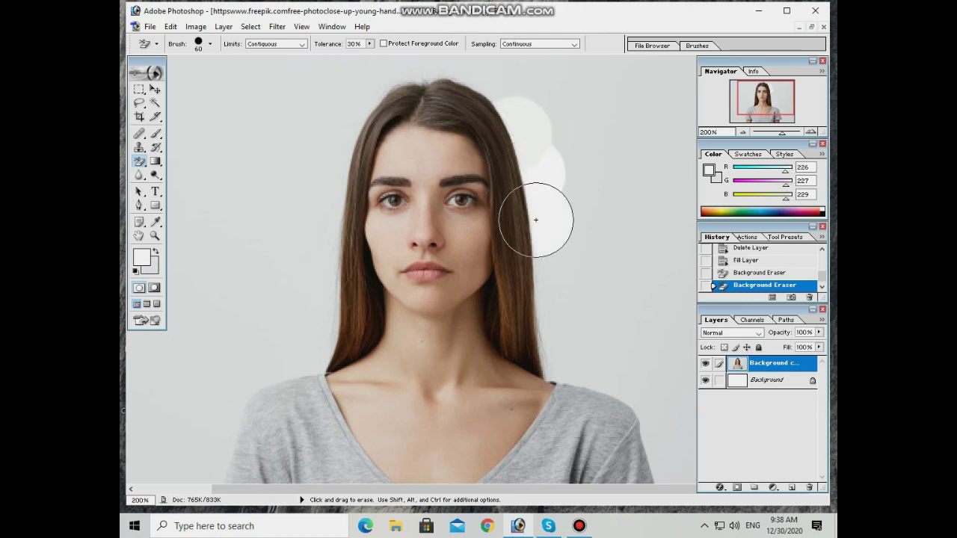
pyautogui.click(544, 269)
pyautogui.click(552, 318)
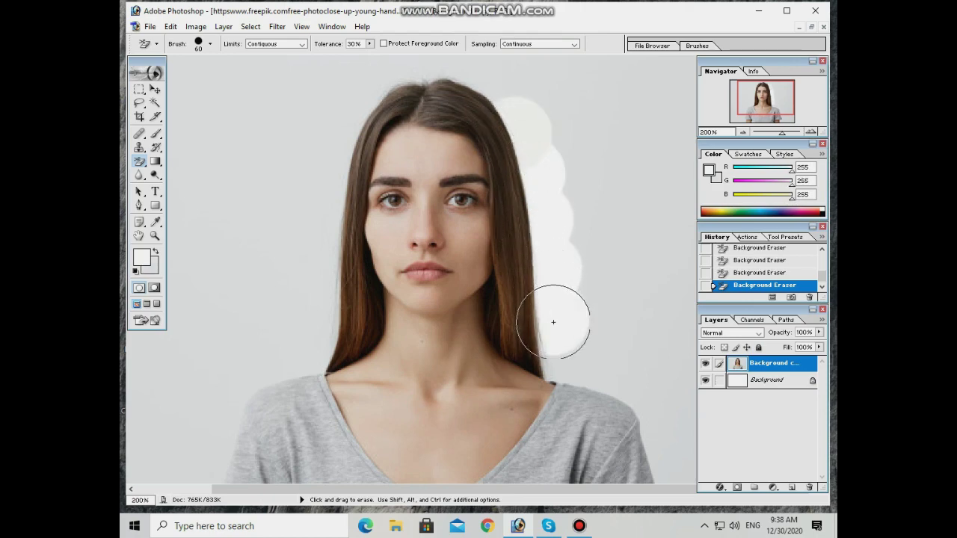
pyautogui.moveTo(510, 123)
pyautogui.mouseDown()
pyautogui.moveTo(491, 88)
pyautogui.moveTo(460, 88)
pyautogui.moveTo(425, 70)
pyautogui.moveTo(371, 90)
pyautogui.moveTo(365, 142)
pyautogui.moveTo(346, 139)
pyautogui.moveTo(341, 254)
pyautogui.moveTo(321, 327)
pyautogui.moveTo(334, 281)
pyautogui.moveTo(365, 257)
pyautogui.mouseUp()
pyautogui.press('space')
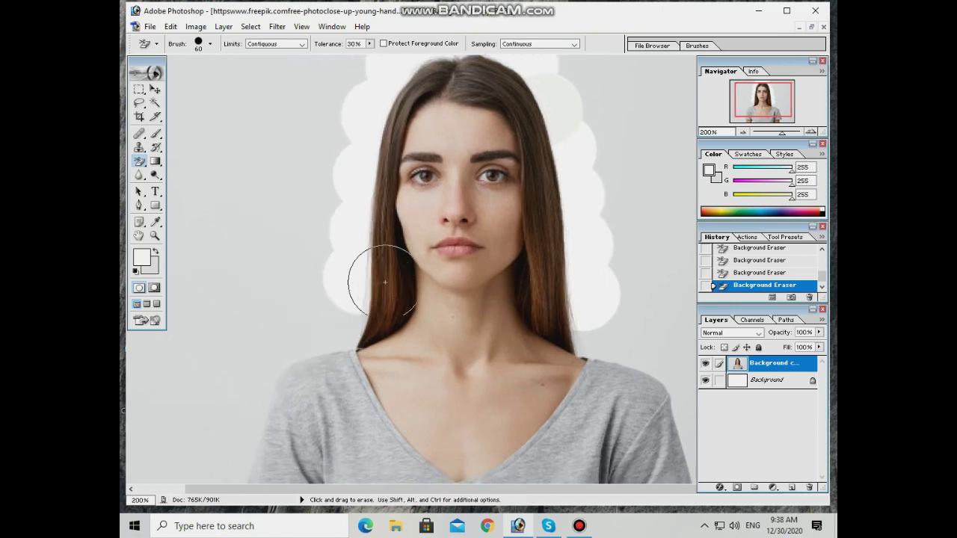
# - Reduce the Background Eraser brush to size 30 and erase the grey patches beside the hair ends above both shoulders
pyautogui.press(']')
pyautogui.press(']')
pyautogui.press(']')
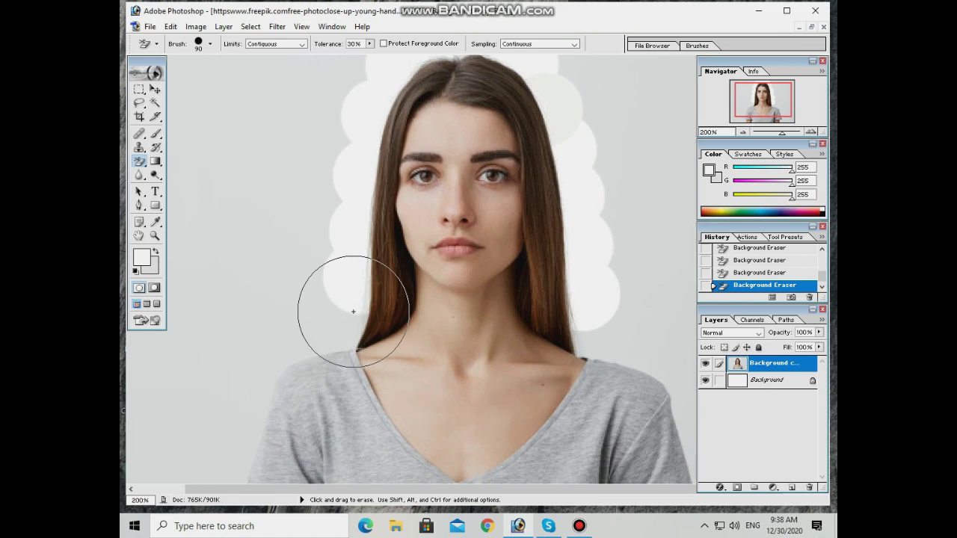
pyautogui.press(']')
pyautogui.press(']')
pyautogui.press('[')
pyautogui.press('[')
pyautogui.press('[')
pyautogui.press('[')
pyautogui.press('[')
pyautogui.press('[')
pyautogui.press('[')
pyautogui.press('[')
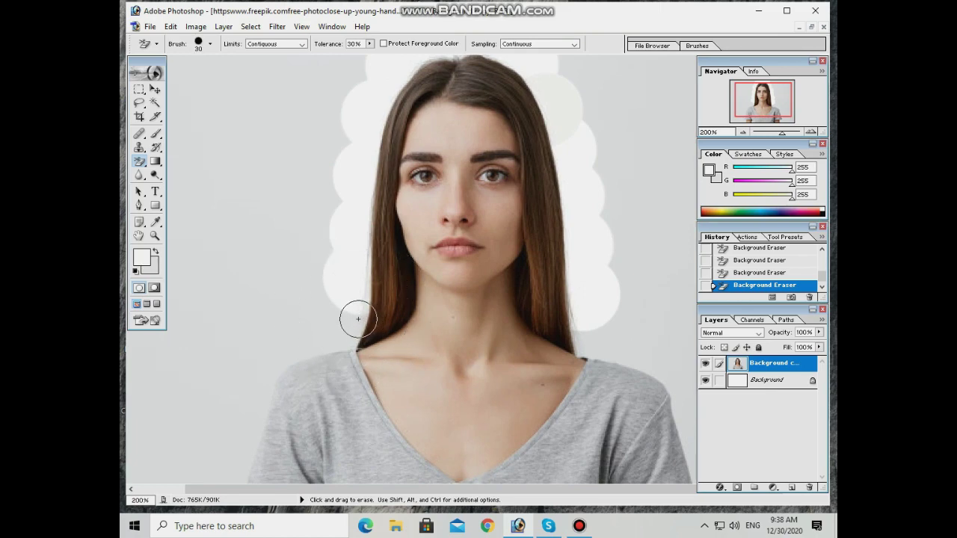
pyautogui.press(']')
pyautogui.press('[')
pyautogui.click(357, 318)
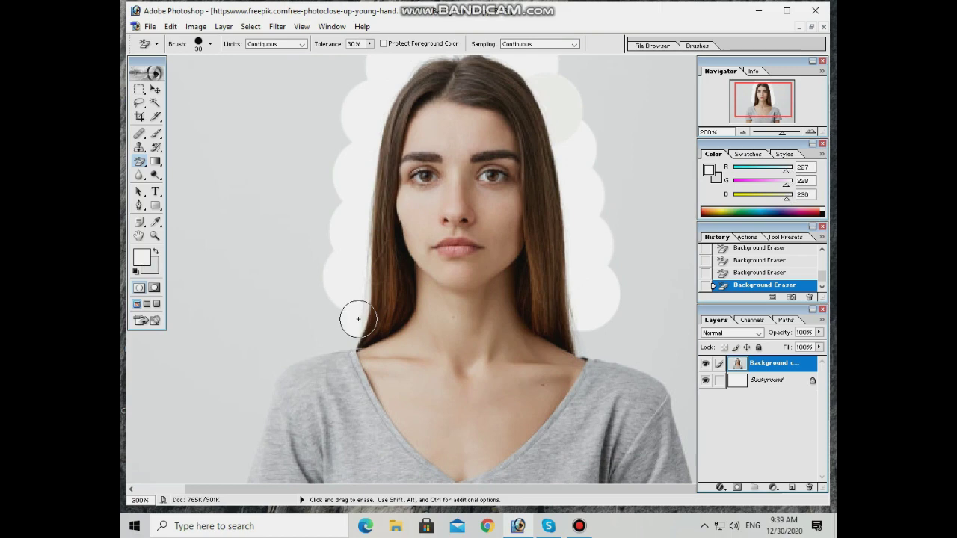
pyautogui.click(581, 332)
# - Switch to the Pen tool and set it to draw paths instead of shape layers
pyautogui.moveTo(467, 340); pyautogui.dragTo(501, 273)
pyautogui.hotkey('ctrl', '-')
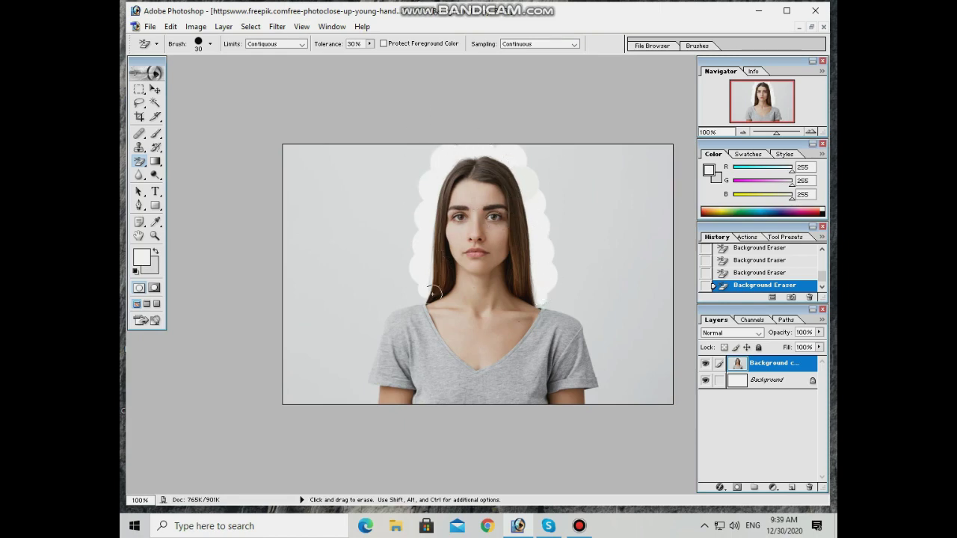
pyautogui.press('space')
pyautogui.keyDown('ctrl'); pyautogui.click(417, 395); pyautogui.keyUp('ctrl')
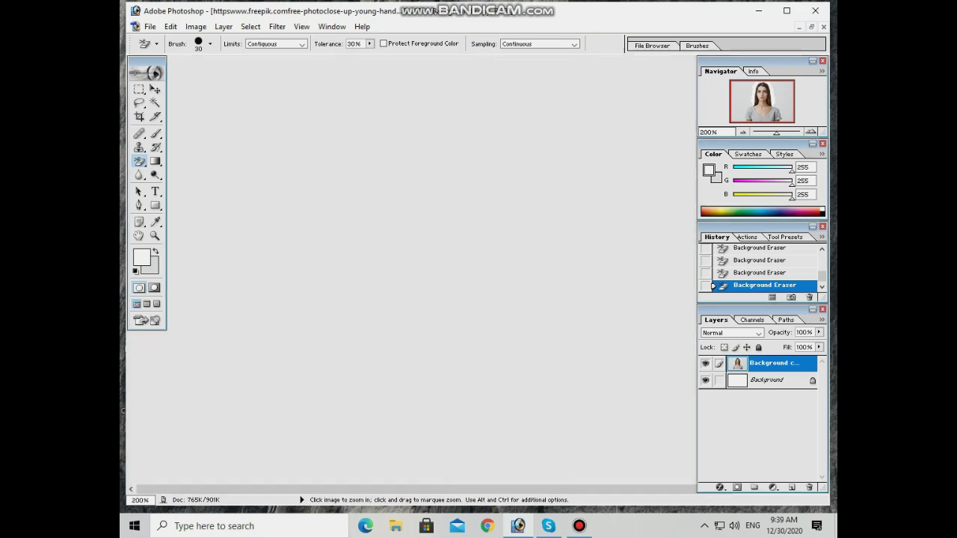
pyautogui.keyDown('ctrl'); pyautogui.keyDown('alt'); pyautogui.click(417, 395); pyautogui.keyUp('alt'); pyautogui.keyUp('ctrl')
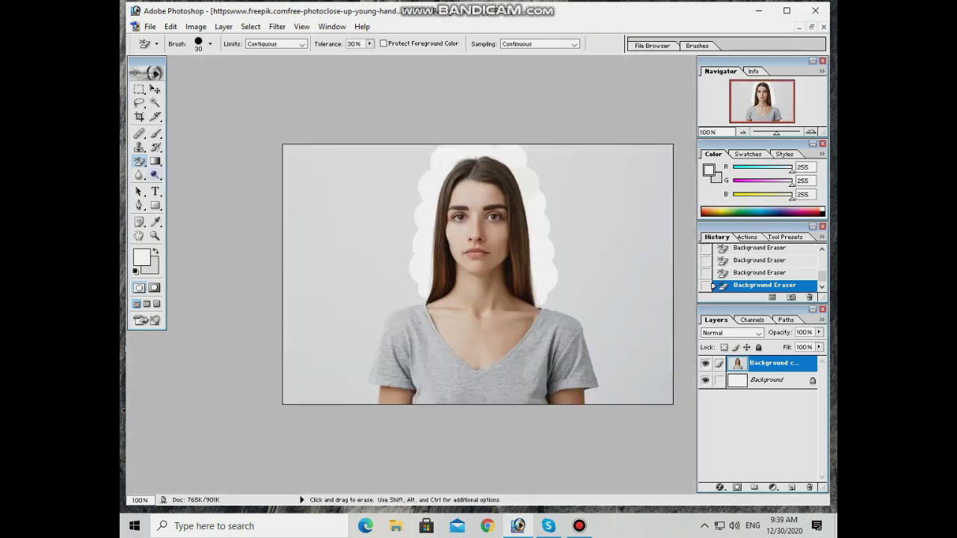
pyautogui.click(138, 205)
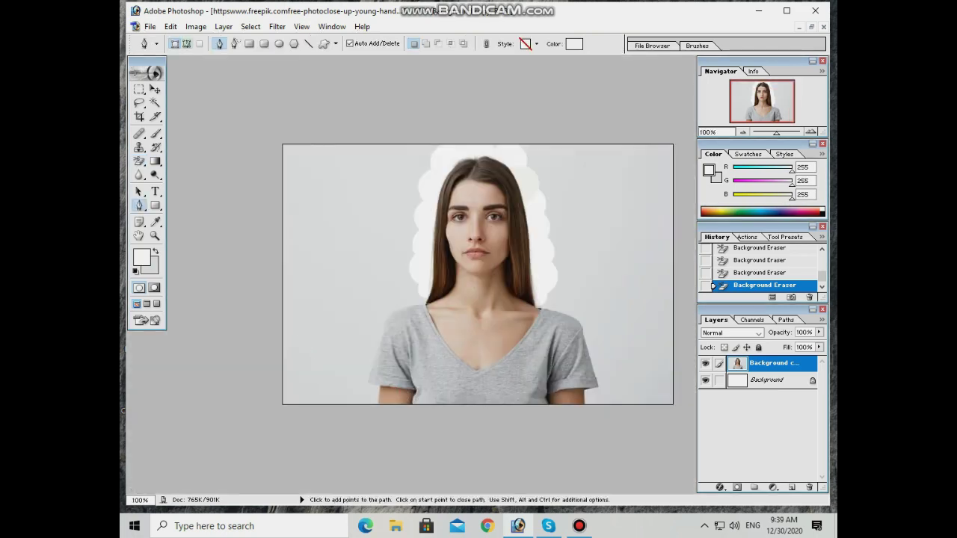
pyautogui.click(186, 44)
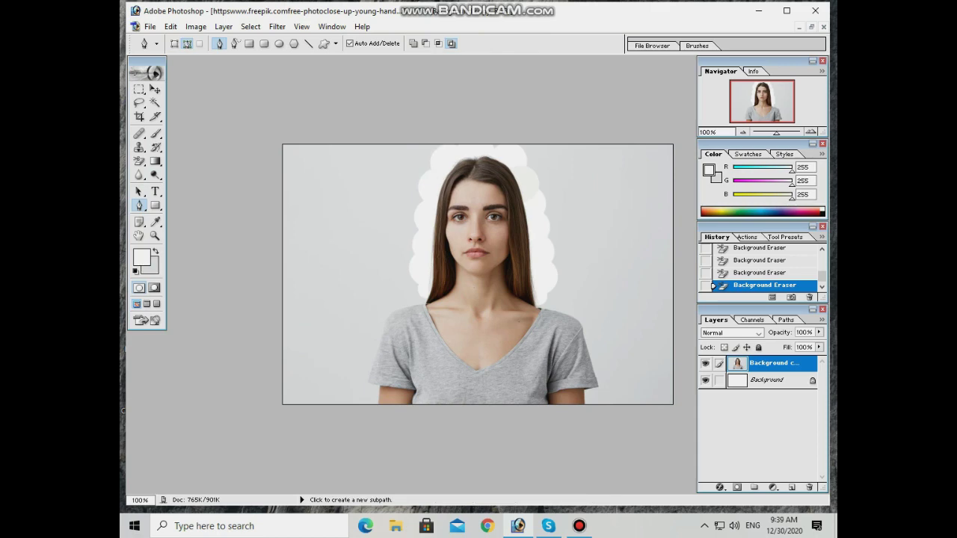
# - Start a pen path at the photo's lower edge beside the left-side arm, tracing the sleeve and curved shoulder up to the hair
pyautogui.click(378, 404)
pyautogui.moveTo(284, 405); pyautogui.dragTo(527, 278)
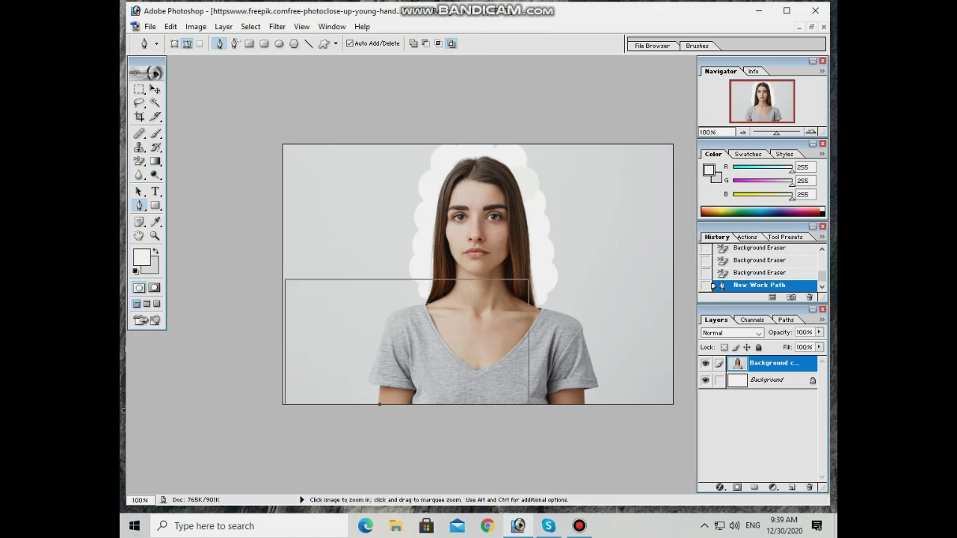
pyautogui.click(321, 447)
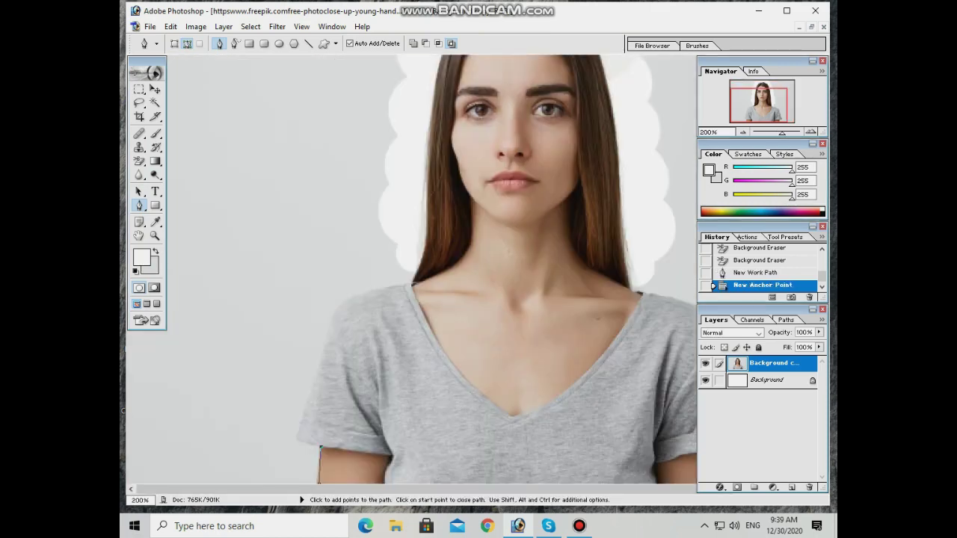
pyautogui.click(297, 439)
pyautogui.moveTo(334, 317); pyautogui.dragTo(343, 304)
pyautogui.moveTo(404, 285); pyautogui.dragTo(448, 286)
pyautogui.keyDown('alt'); pyautogui.click(404, 284); pyautogui.keyUp('alt')
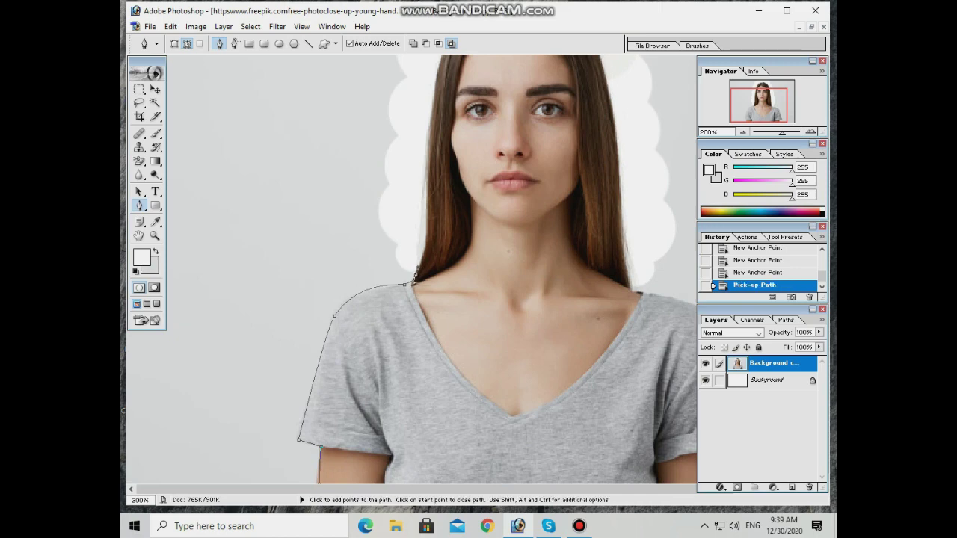
# - Continue the pen path from the shoulder up along the outer edge of the hair to just above the head
pyautogui.click(419, 267)
pyautogui.hotkey('ctrl', 'z')
pyautogui.moveTo(414, 276); pyautogui.dragTo(407, 340)
pyautogui.click(415, 251)
pyautogui.press('space')
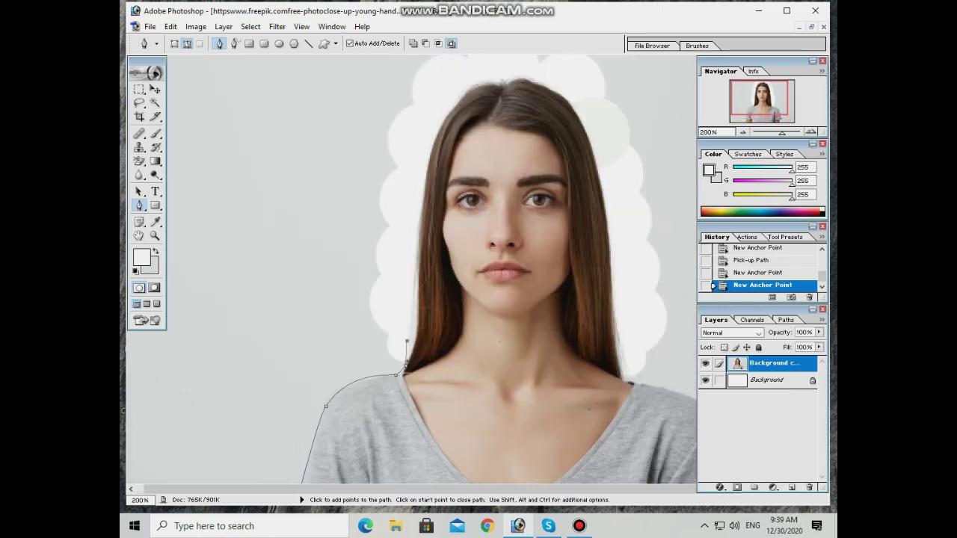
pyautogui.click(401, 245)
pyautogui.click(412, 172)
pyautogui.press('space')
pyautogui.moveTo(412, 173); pyautogui.dragTo(395, 172)
pyautogui.click(425, 103)
pyautogui.click(474, 68)
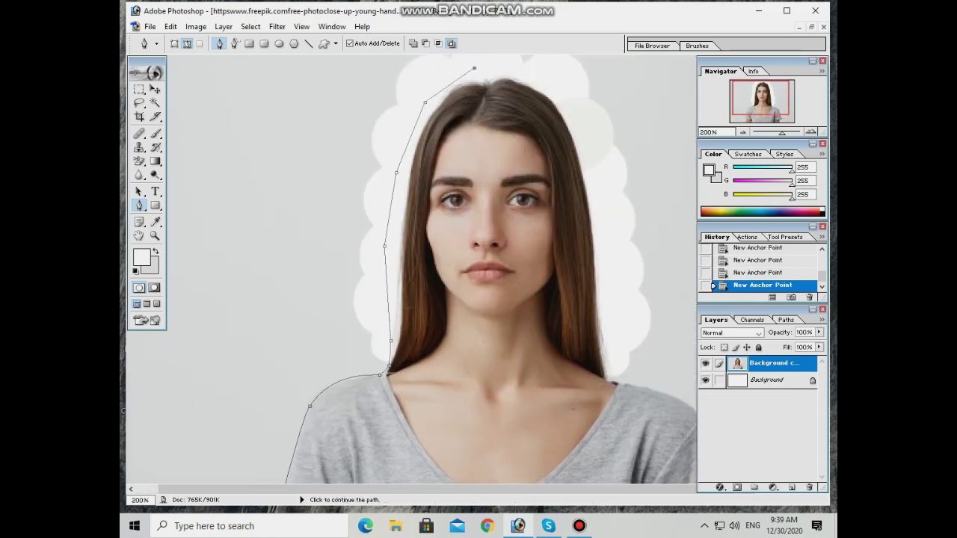
# - Extend the pen path over the crown and down the other side of the hair to just above the shoulder
pyautogui.click(551, 79)
pyautogui.click(589, 144)
pyautogui.press('space')
pyautogui.moveTo(590, 144); pyautogui.dragTo(576, 104)
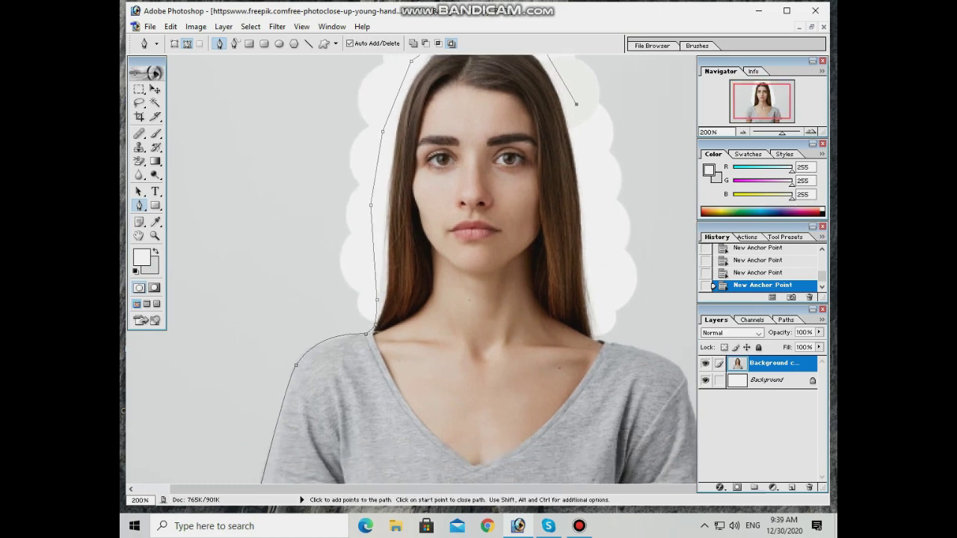
pyautogui.click(585, 208)
pyautogui.press('space')
pyautogui.moveTo(585, 208); pyautogui.dragTo(537, 157)
pyautogui.click(550, 266)
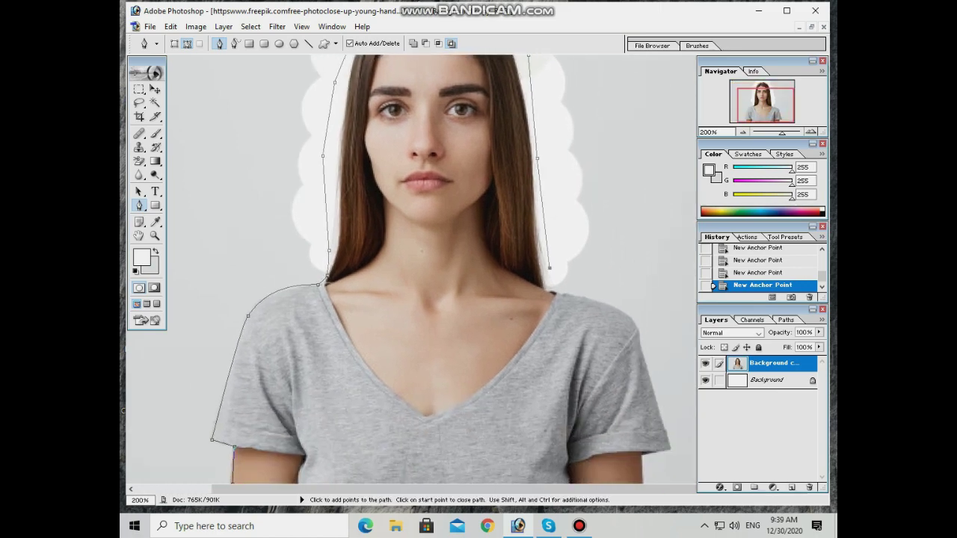
# - Trace the second shoulder with a curved segment and follow the sleeve's outer edge down around its hem
pyautogui.click(554, 292)
pyautogui.moveTo(640, 332); pyautogui.dragTo(652, 365)
pyautogui.click(639, 332)
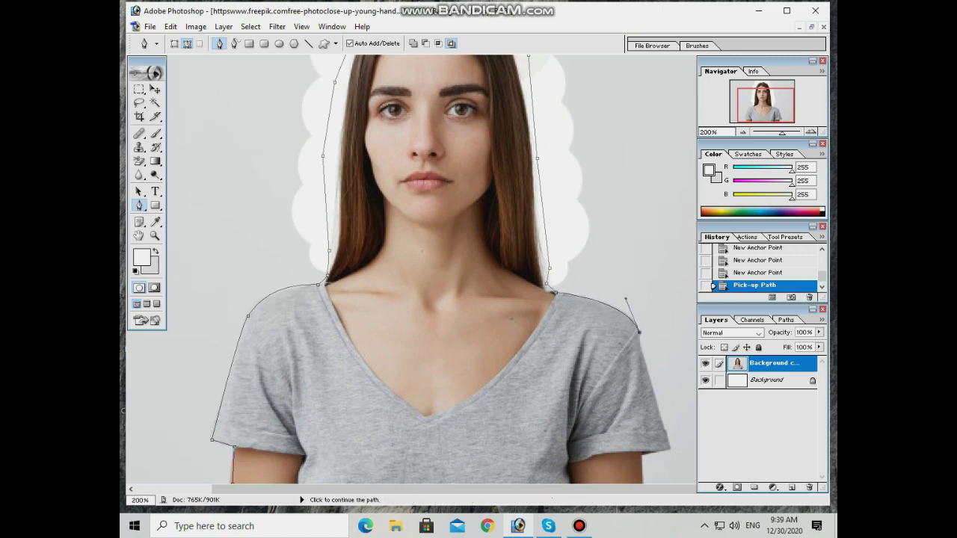
pyautogui.moveTo(648, 373); pyautogui.dragTo(653, 389)
pyautogui.press('space')
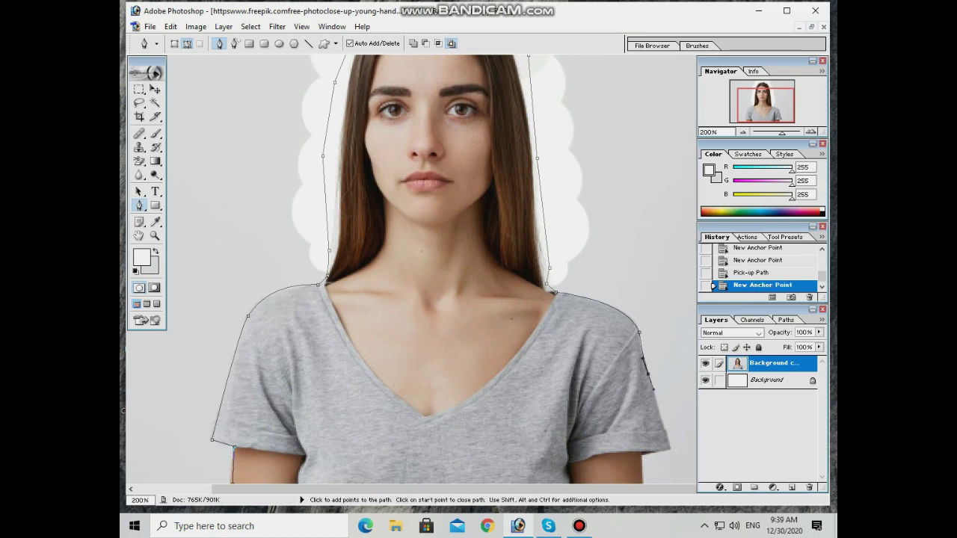
pyautogui.click(668, 441)
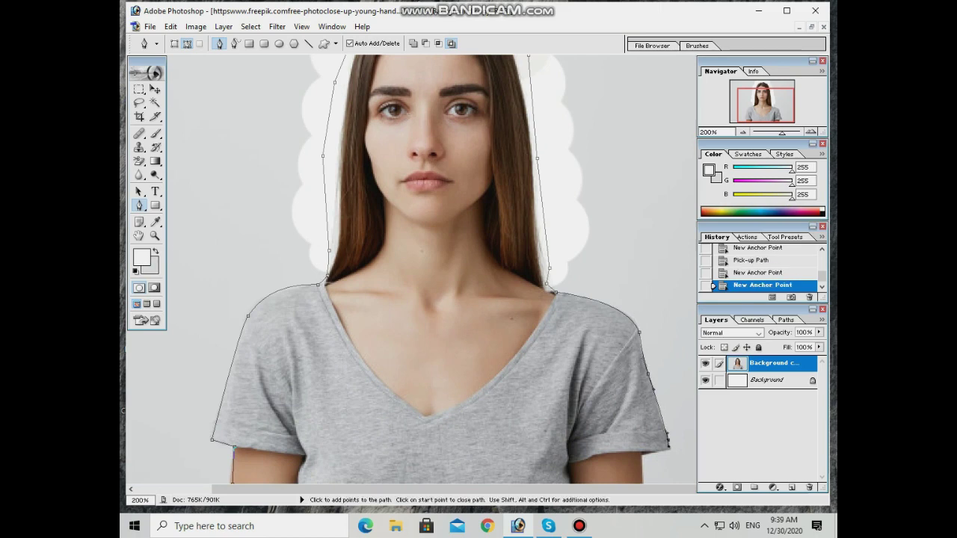
pyautogui.click(662, 450)
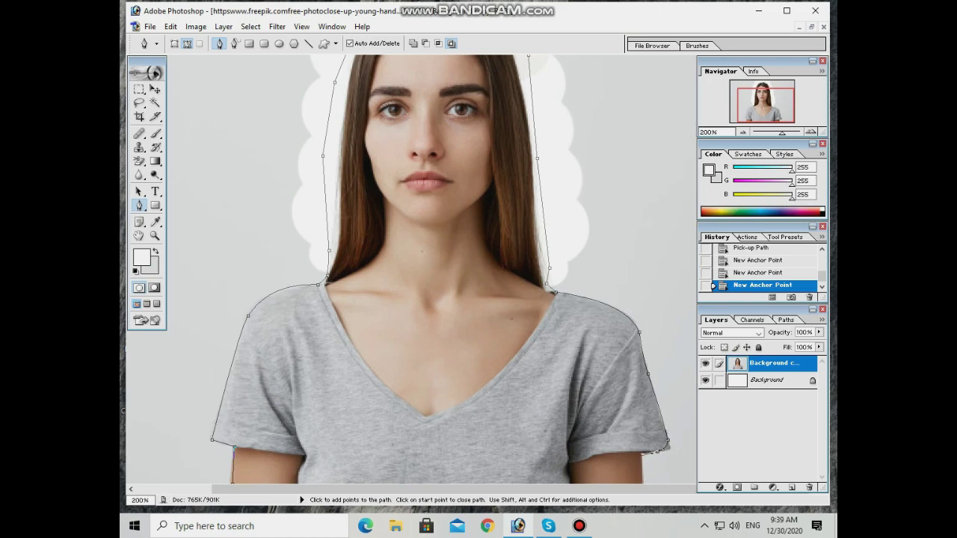
# - Run the path past the photo's lower edge and around outside the whole image, and convert it to a selection
pyautogui.hotkey('ctrl', '-')
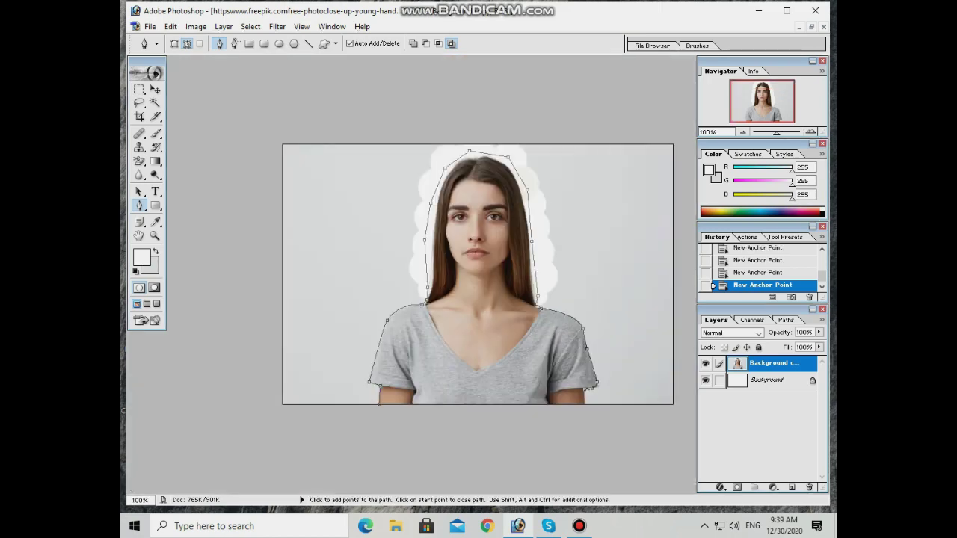
pyautogui.moveTo(584, 389); pyautogui.dragTo(584, 422)
pyautogui.click(634, 448)
pyautogui.click(685, 411)
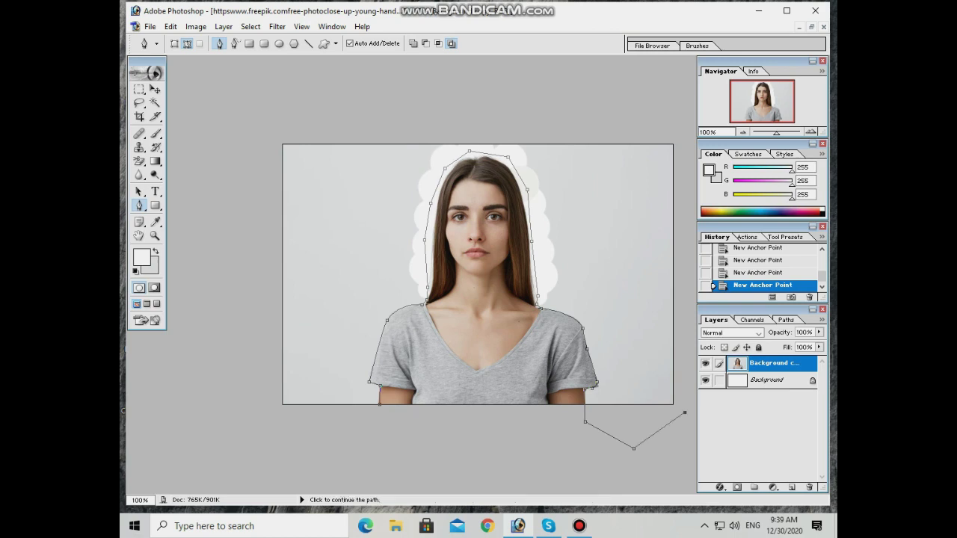
pyautogui.click(681, 134)
pyautogui.click(360, 104)
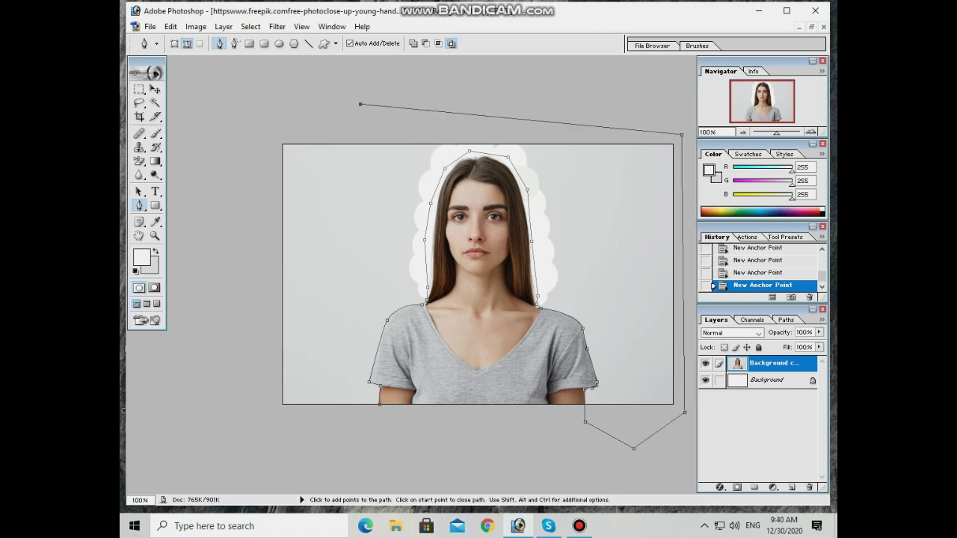
pyautogui.click(231, 121)
pyautogui.click(241, 374)
pyautogui.click(281, 432)
pyautogui.click(379, 449)
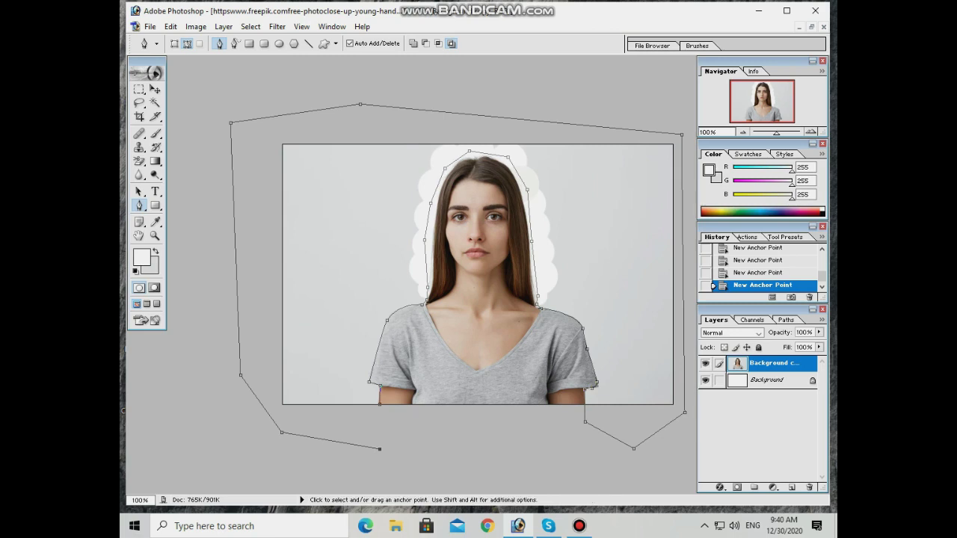
pyautogui.hotkey('ctrl', 'Return')
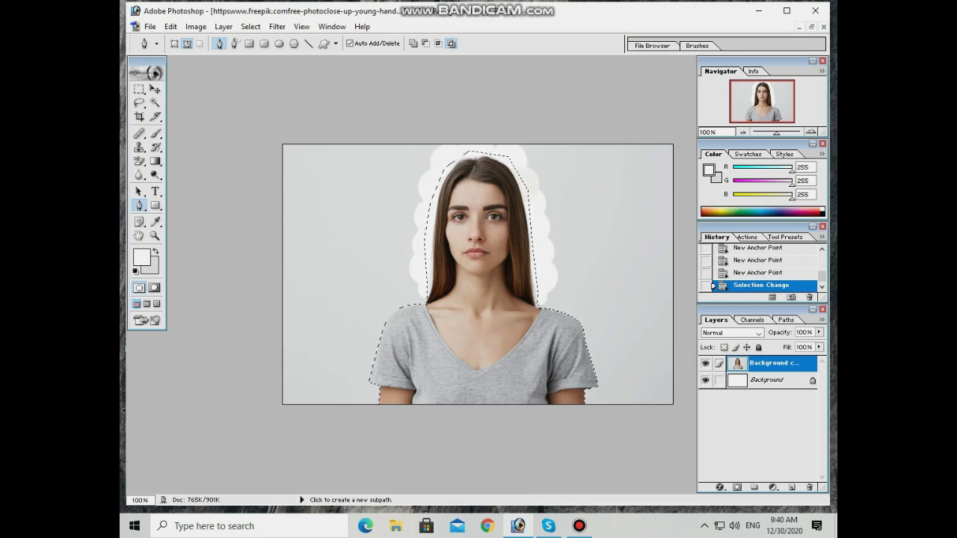
pyautogui.press('v')
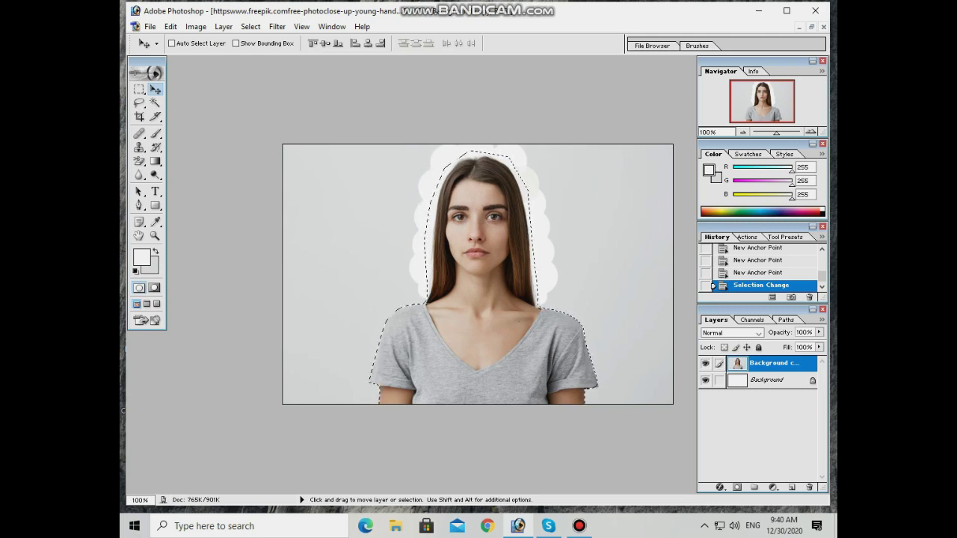
pyautogui.press('Delete')
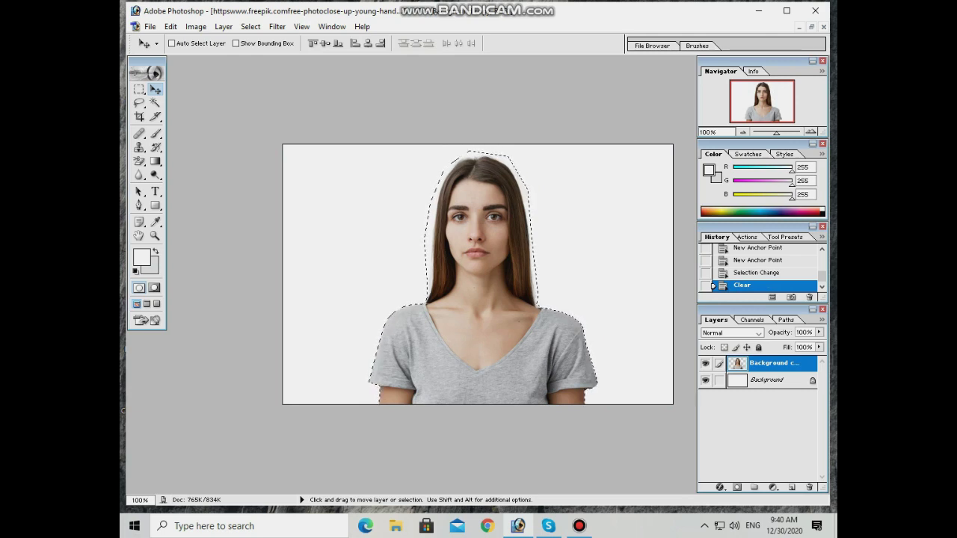
pyautogui.hotkey('ctrl', 'z')
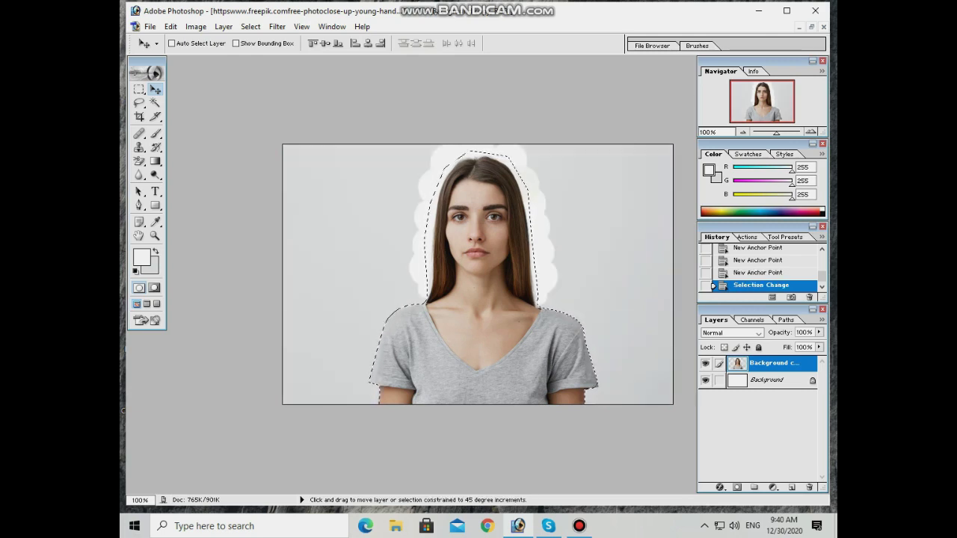
pyautogui.hotkey('ctrl', 'shift', 'i')
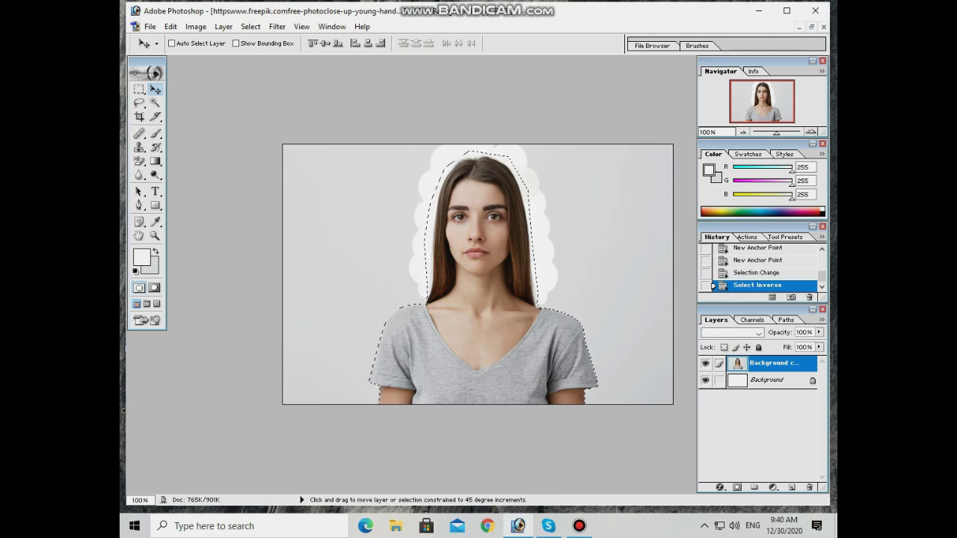
pyautogui.hotkey('ctrl', 'shift', 'i')
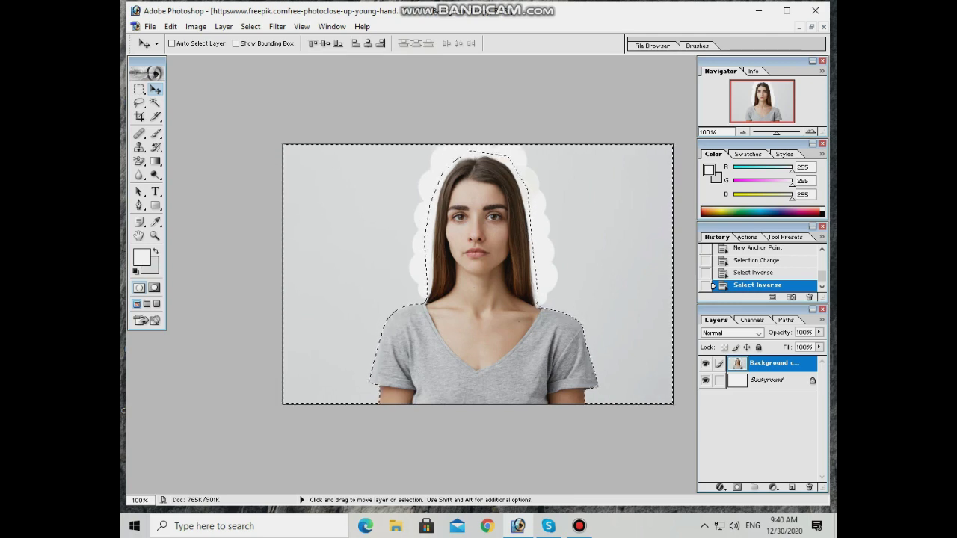
# - Clear the selected grey backdrop around the woman from the Background copy layer and remove the selection
pyautogui.press('Delete')
pyautogui.hotkey('ctrl', 'd')
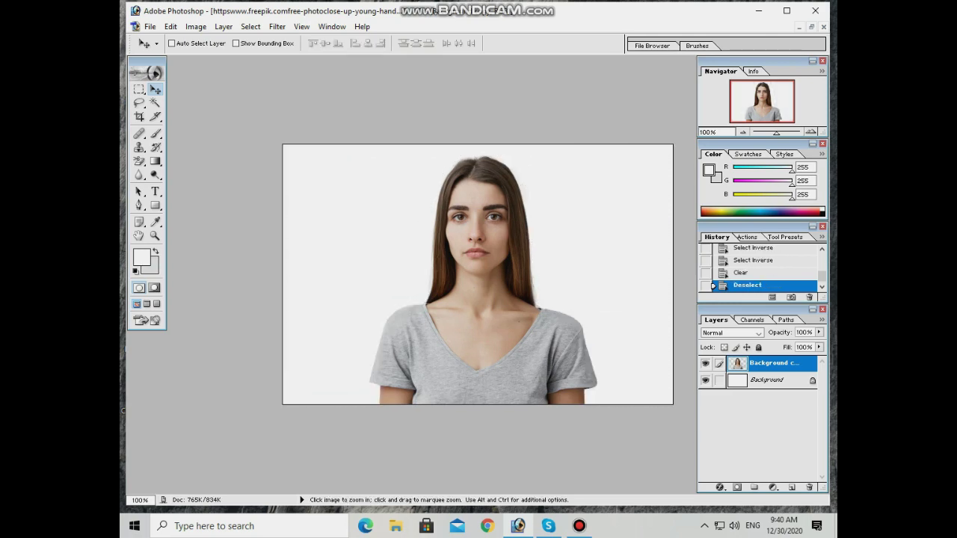
pyautogui.hotkey('ctrl', '+')
pyautogui.hotkey('ctrl', '-')
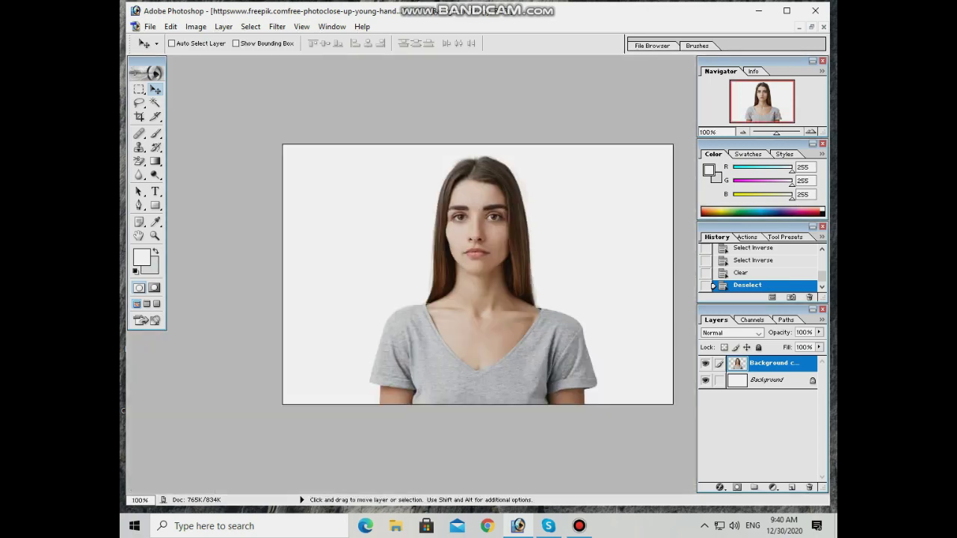
# - Crop the portrait around the woman's head and upper chest to 3.9 cm wide by 4.9 cm high at 300 pixels/inch
pyautogui.press('c')
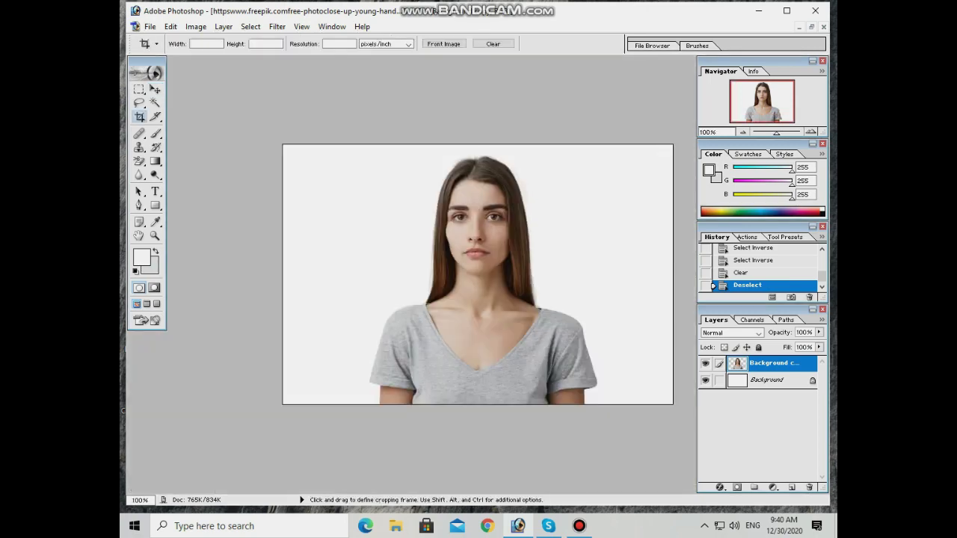
pyautogui.click(205, 43)
pyautogui.click(339, 43)
pyautogui.write('300')
pyautogui.hotkey('shift', 'Tab')
pyautogui.hotkey('shift', 'Tab')
pyautogui.write('9')
pyautogui.press('BackSpace')
pyautogui.write('3.9')
pyautogui.press('Tab')
pyautogui.write('4.9cm')
pyautogui.moveTo(410, 155); pyautogui.dragTo(568, 370)
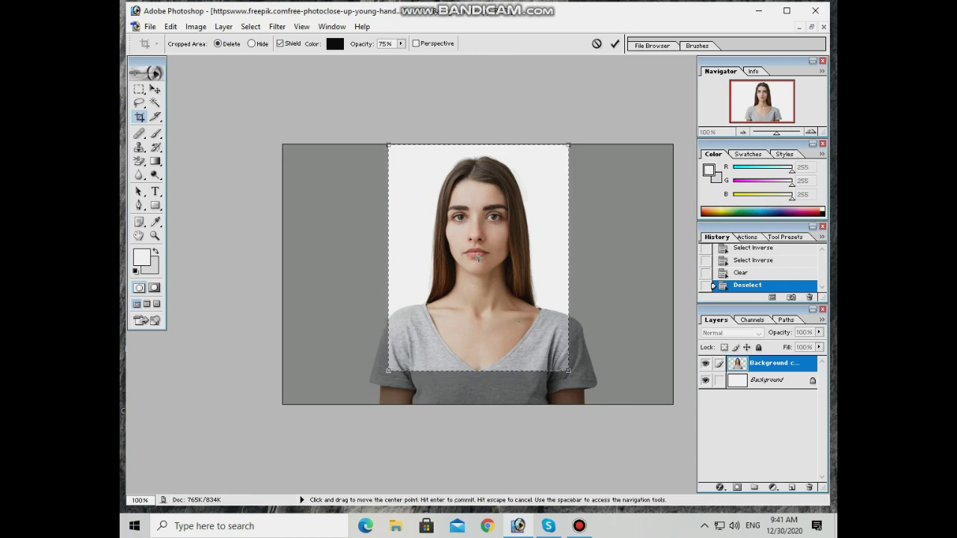
pyautogui.press('Return')
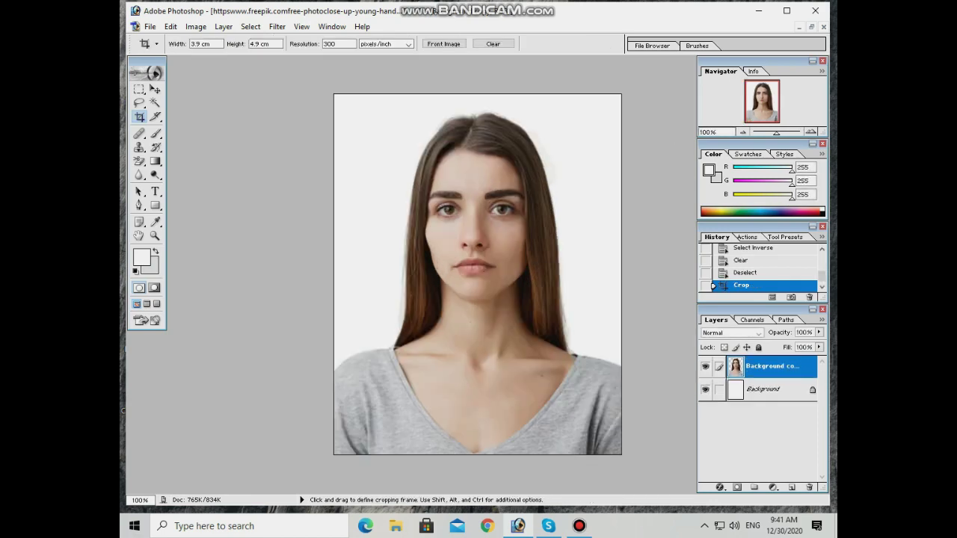
pyautogui.hotkey('ctrl', '-')
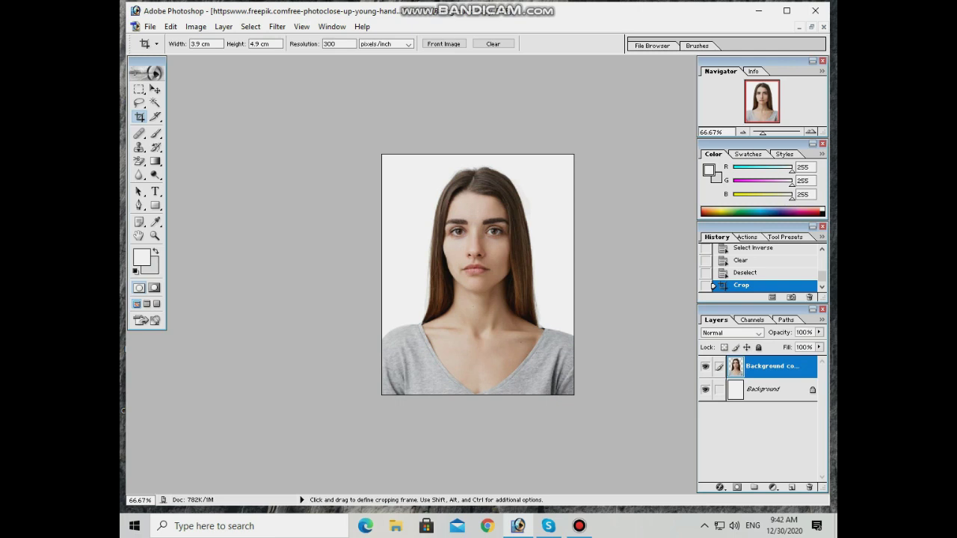
# - Create a white 7 × 5 inch RGB document at 300 pixels/inch and move its window off the portrait
pyautogui.press('ctrl')
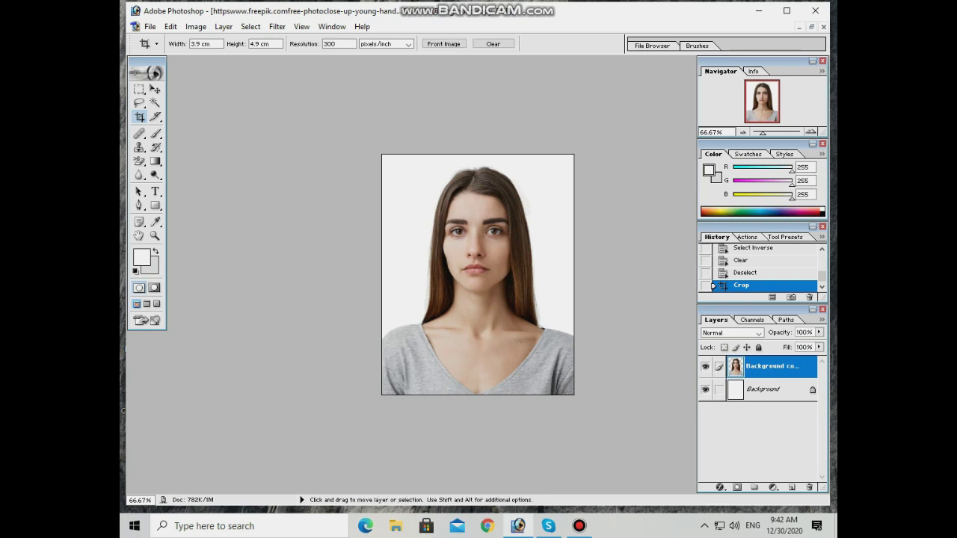
pyautogui.hotkey('ctrl', 'n')
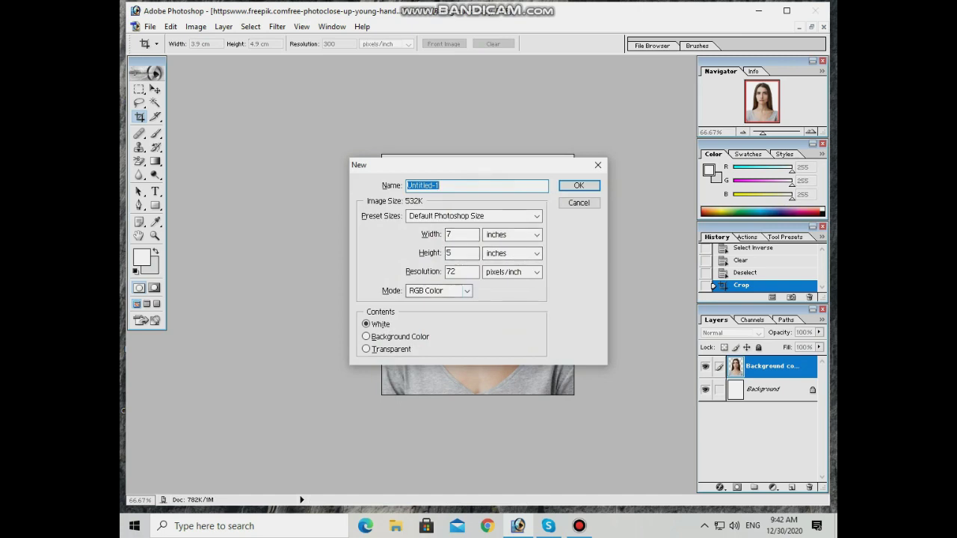
pyautogui.doubleClick(452, 271)
pyautogui.write('300')
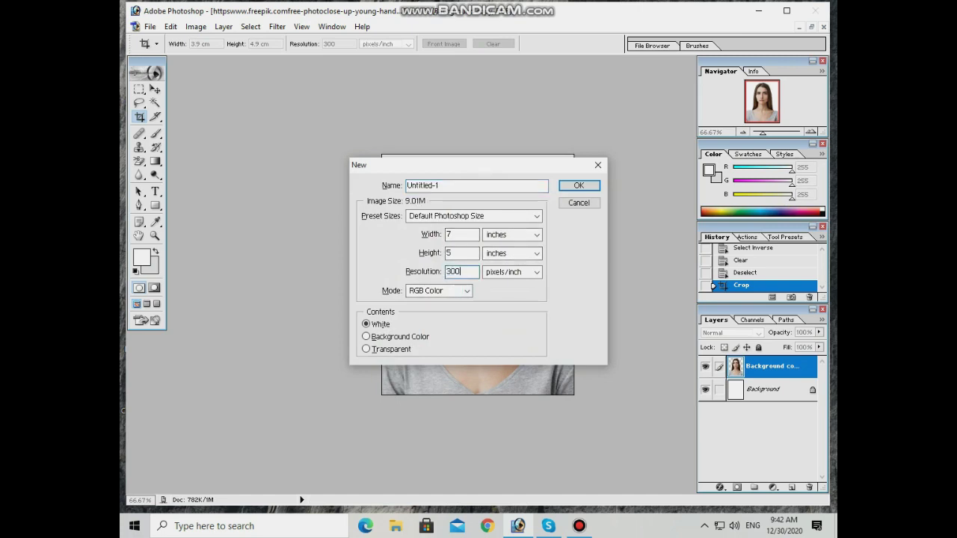
pyautogui.press('Return')
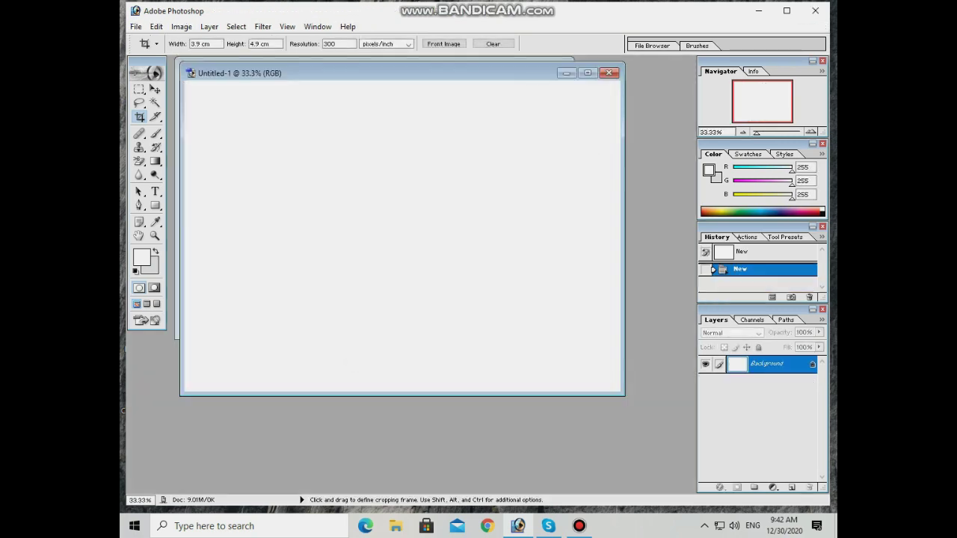
pyautogui.moveTo(404, 73); pyautogui.dragTo(495, 248)
pyautogui.press('v')
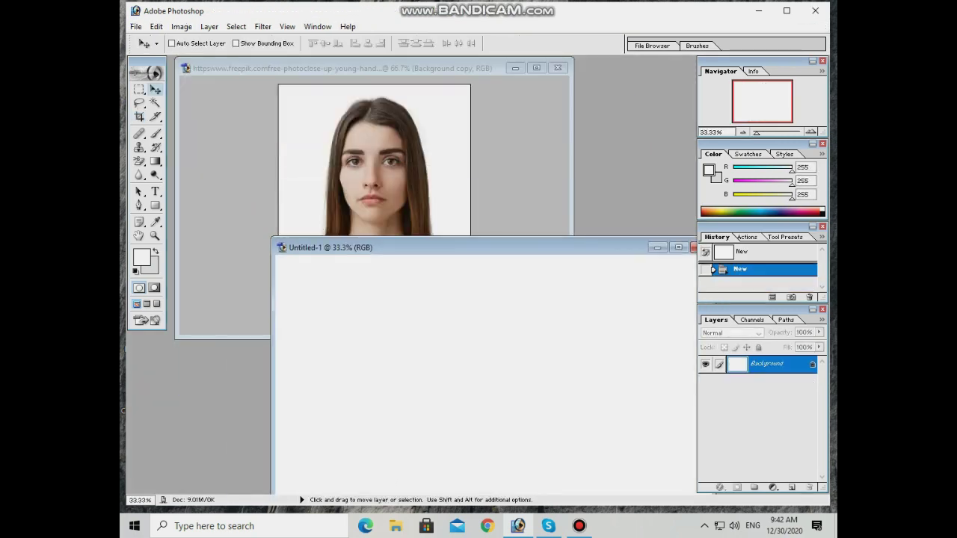
# - Copy the portrait's Background copy layer into the blank document, placing it near the upper-left corner
pyautogui.hotkey('ctrl', 'Tab')
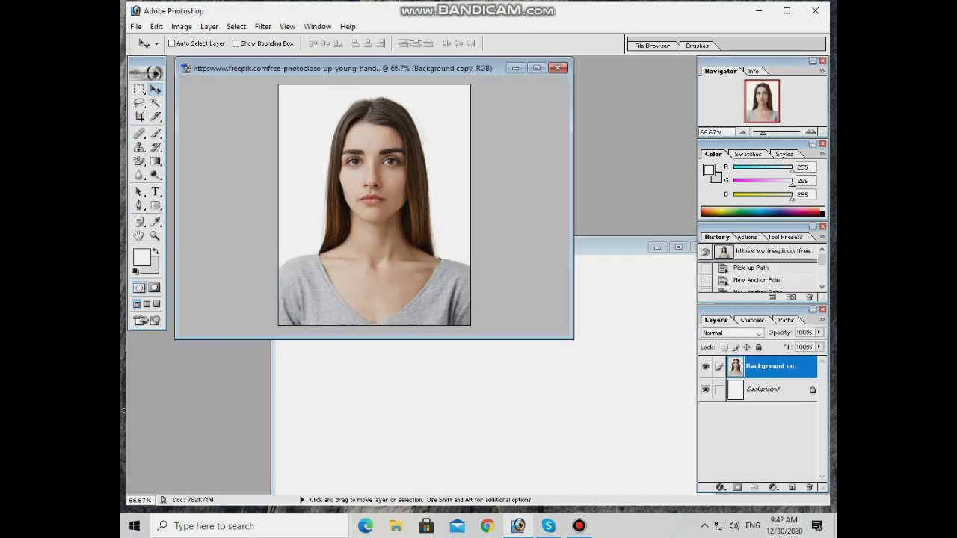
pyautogui.moveTo(374, 187); pyautogui.dragTo(374, 339)
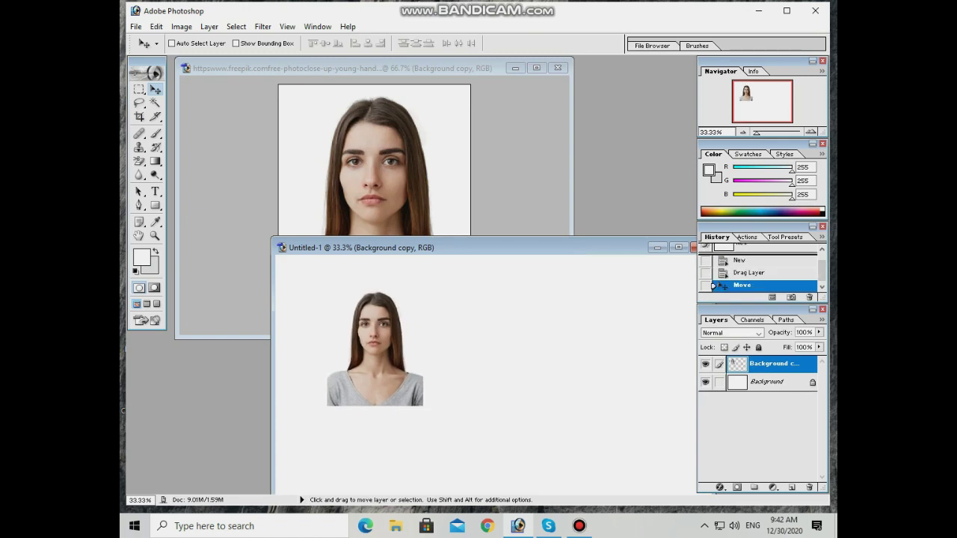
pyautogui.click(720, 486)
pyautogui.click(752, 478)
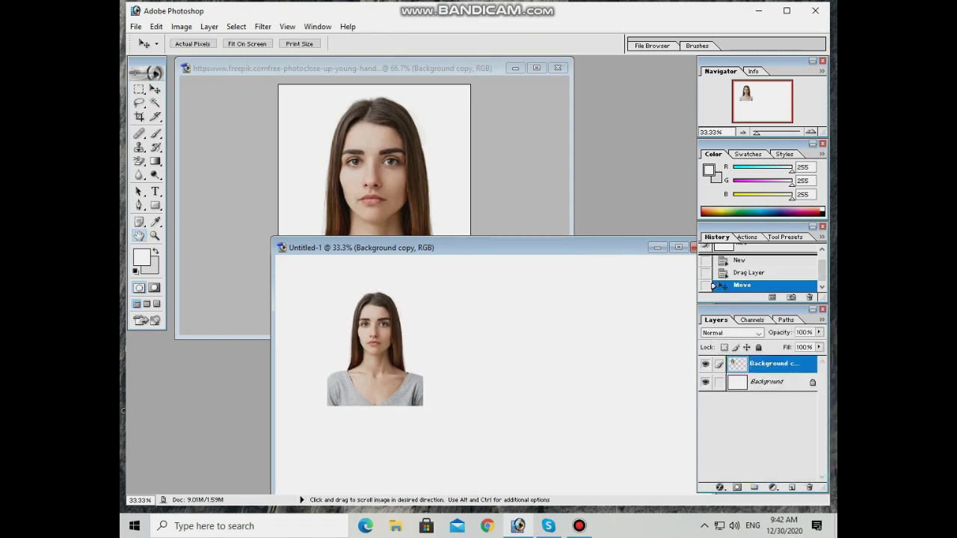
pyautogui.press('Escape')
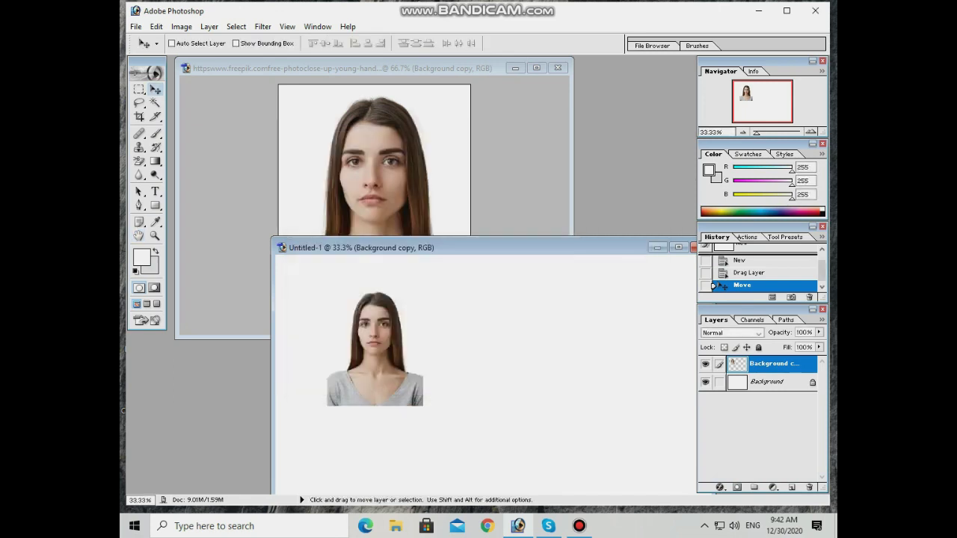
pyautogui.hotkey('ctrl', 'Tab')
pyautogui.hotkey('ctrl', 'Tab')
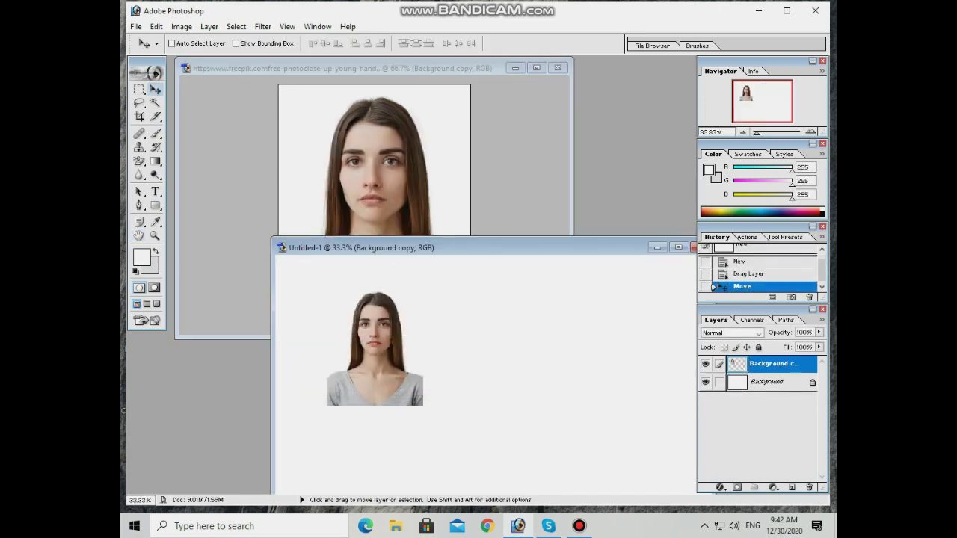
# - Undo moving and copying the portrait layer into the new document
pyautogui.hotkey('ctrl', 'z')
pyautogui.hotkey('ctrl', 'z')
pyautogui.hotkey('ctrl', 'alt', 'z')
pyautogui.hotkey('ctrl', 'alt', 'z')
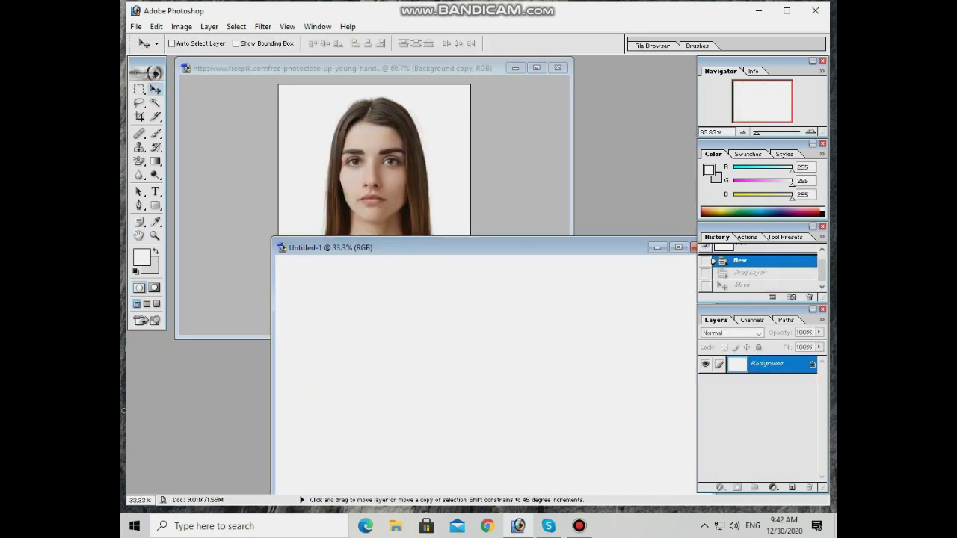
pyautogui.hotkey('ctrl', 'Tab')
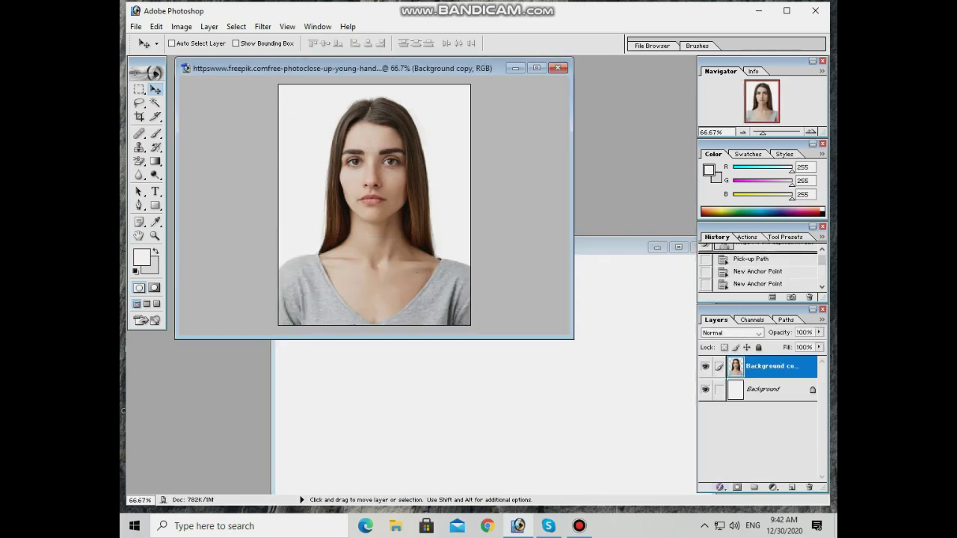
pyautogui.click(720, 487)
pyautogui.click(745, 481)
pyautogui.press('Escape')
pyautogui.press('v')
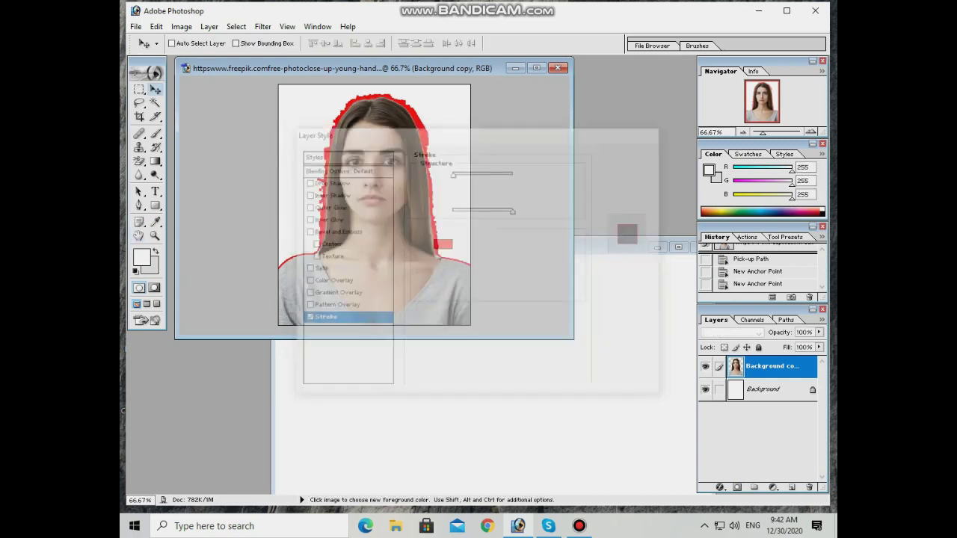
# - Merge the portrait document's visible layers and convert the resulting background into the regular layer Layer 0
pyautogui.hotkey('ctrl', 'shift', 'e')
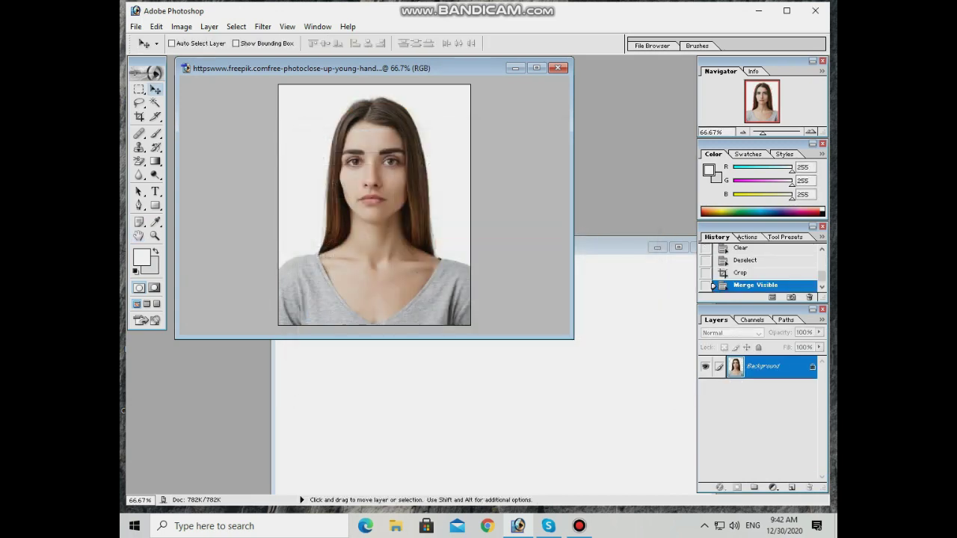
pyautogui.doubleClick(736, 370)
pyautogui.press('Return')
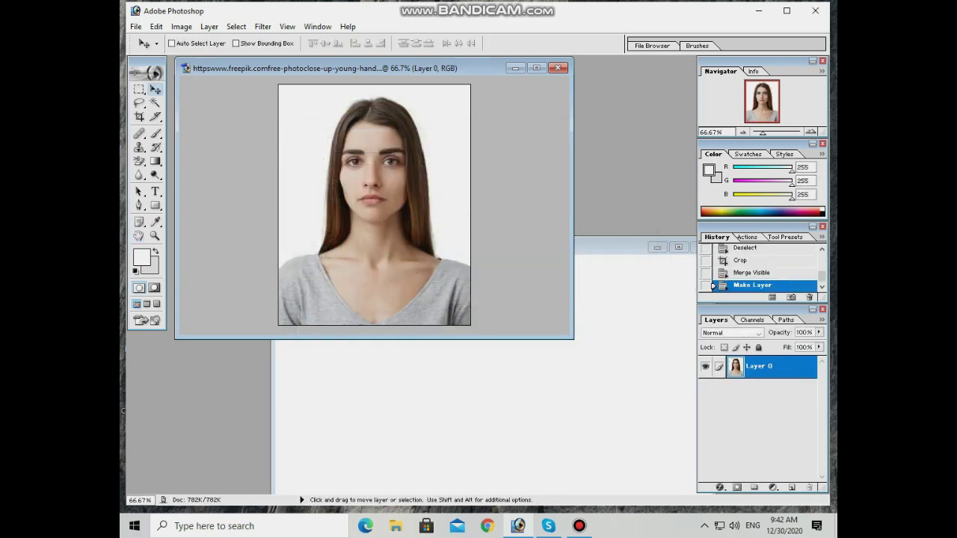
pyautogui.click(720, 487)
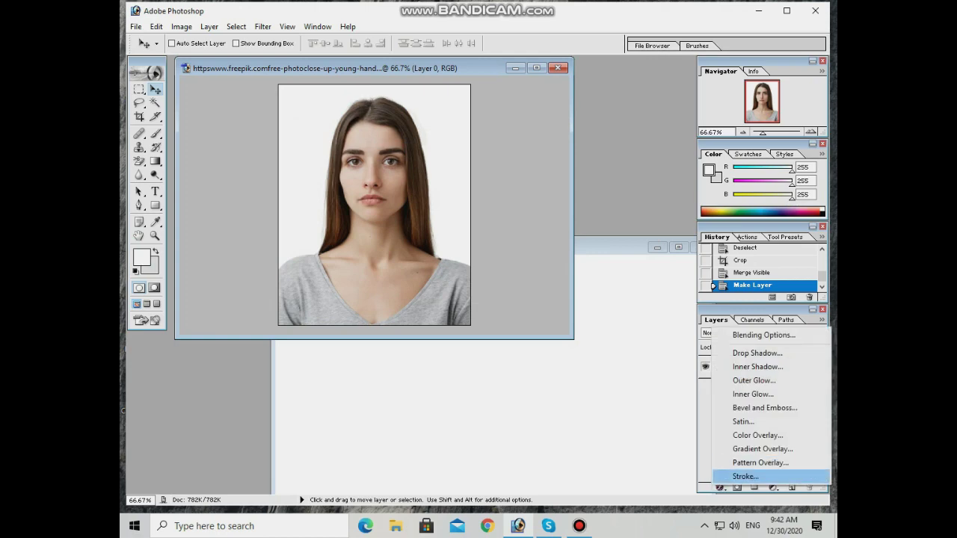
pyautogui.click(745, 476)
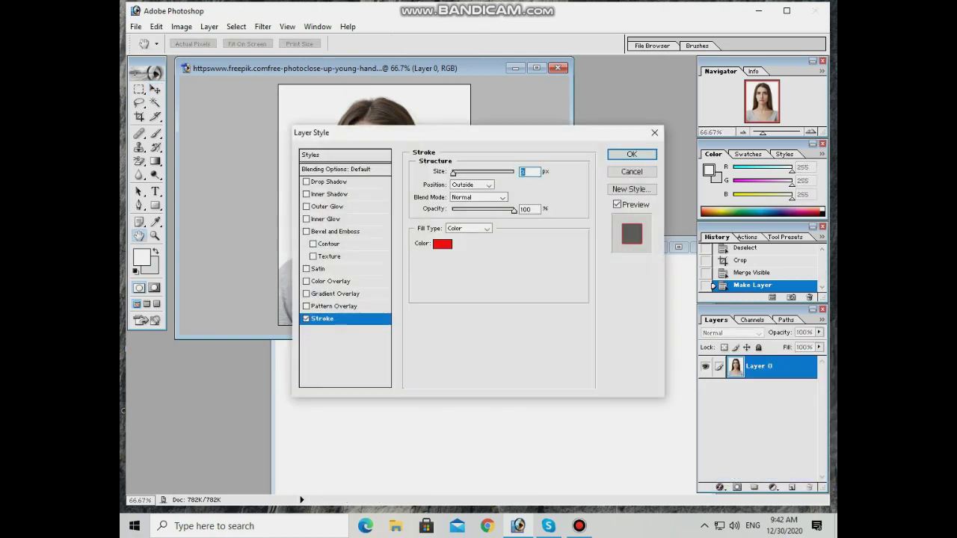
pyautogui.click(631, 172)
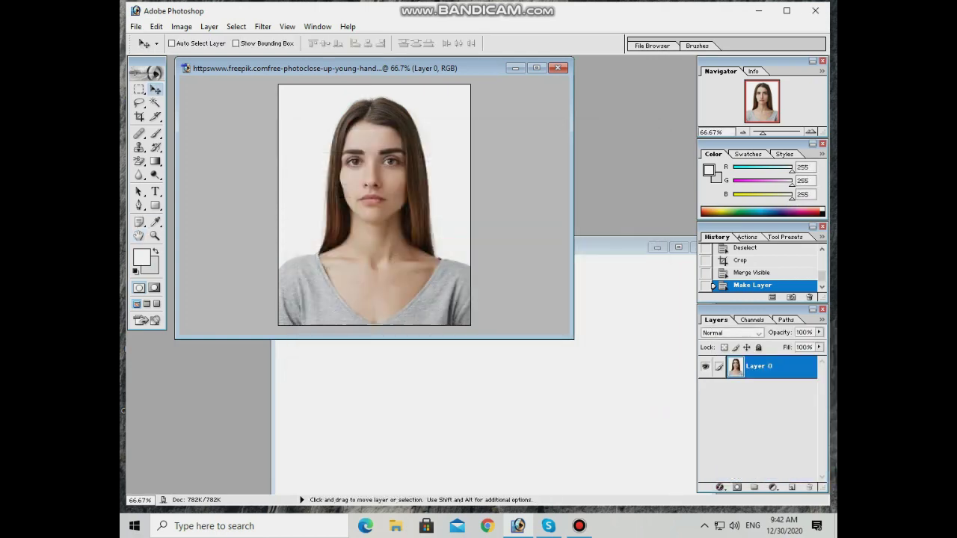
pyautogui.hotkey('ctrl', 'Tab')
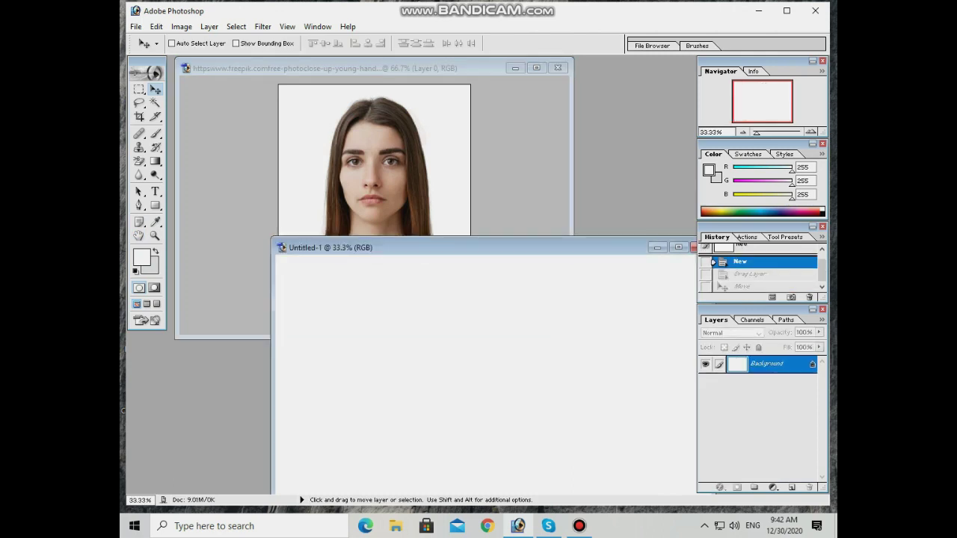
pyautogui.hotkey('ctrl', 'Tab')
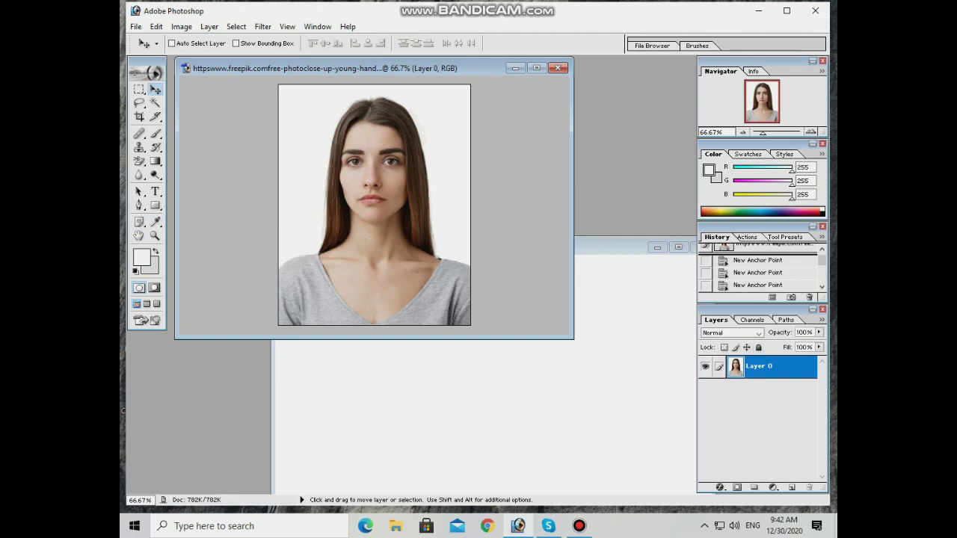
# - Add an outside Stroke effect in light grey D5D1D1 at 100% opacity to the portrait's Layer 0
pyautogui.click(720, 486)
pyautogui.click(740, 479)
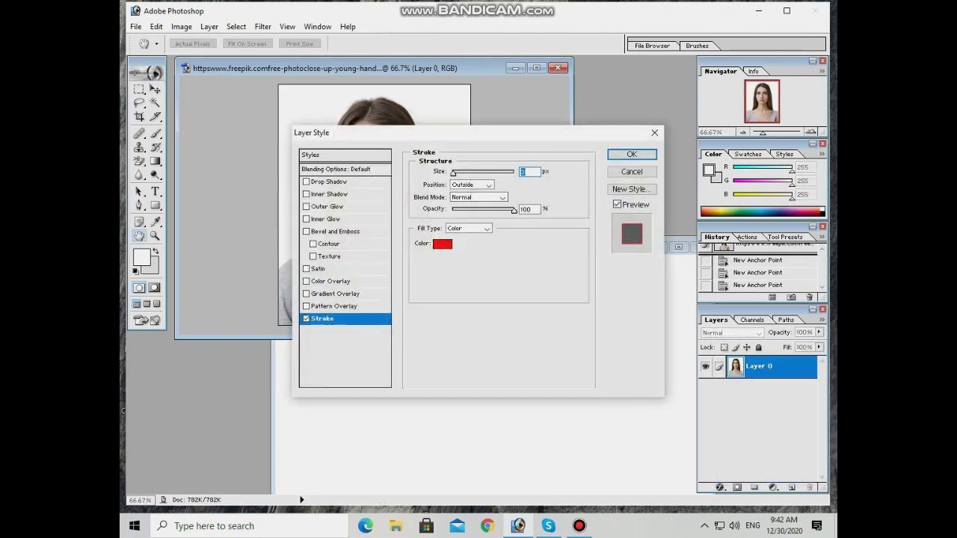
pyautogui.click(442, 244)
pyautogui.moveTo(341, 312); pyautogui.dragTo(336, 213)
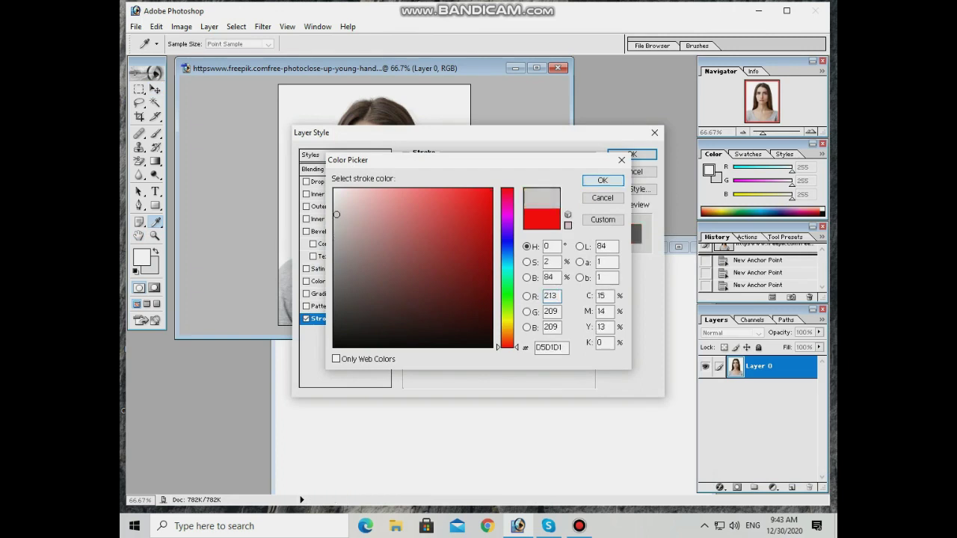
pyautogui.click(602, 180)
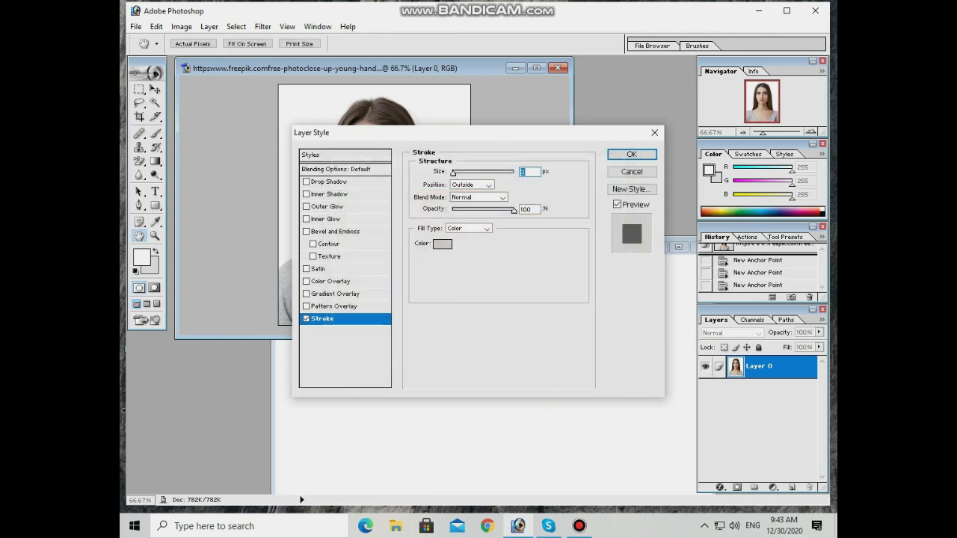
pyautogui.press('Return')
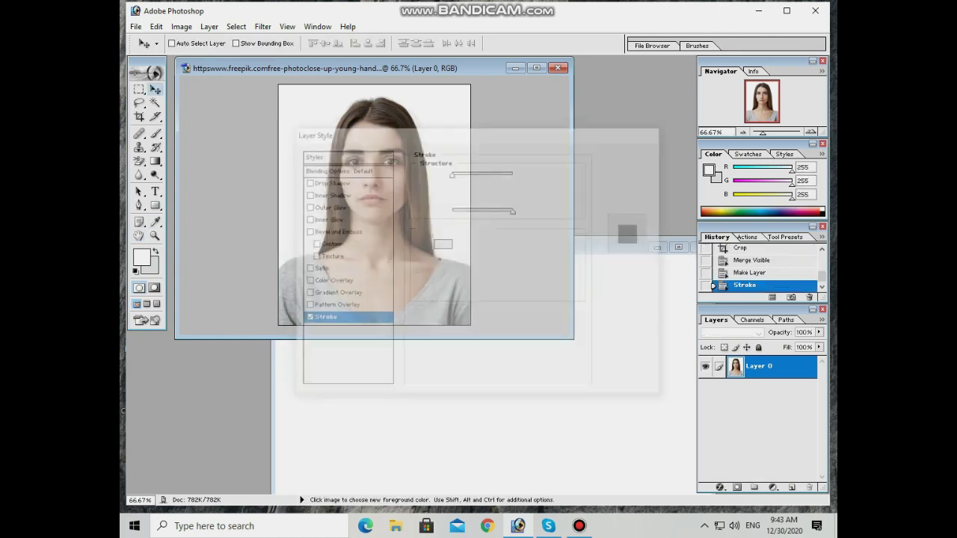
# - Copy the stroked portrait layer into the blank Untitled-1 document near its upper-left corner and maximize that document's window
pyautogui.moveTo(374, 205); pyautogui.dragTo(380, 347)
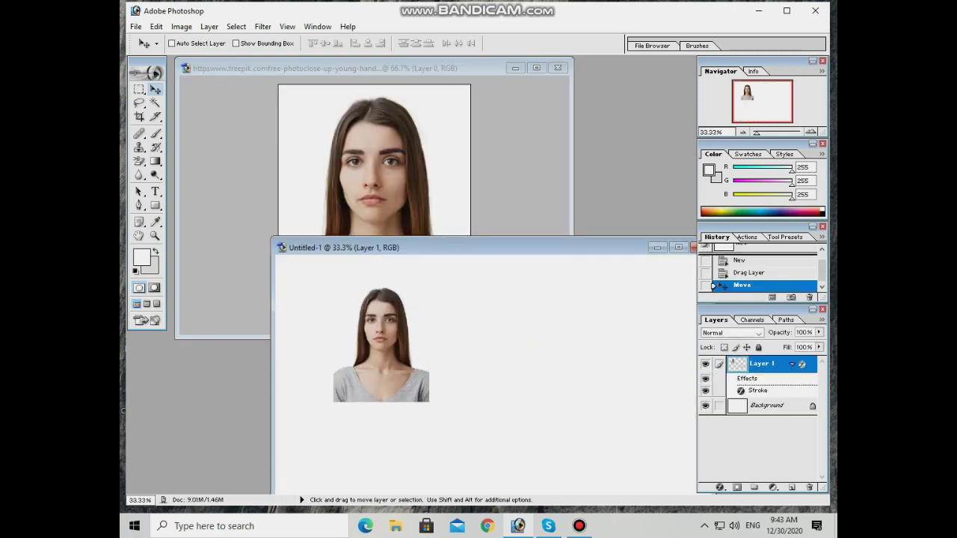
pyautogui.click(678, 247)
pyautogui.hotkey('ctrl', 'space')
pyautogui.hotkey('ctrl', '+')
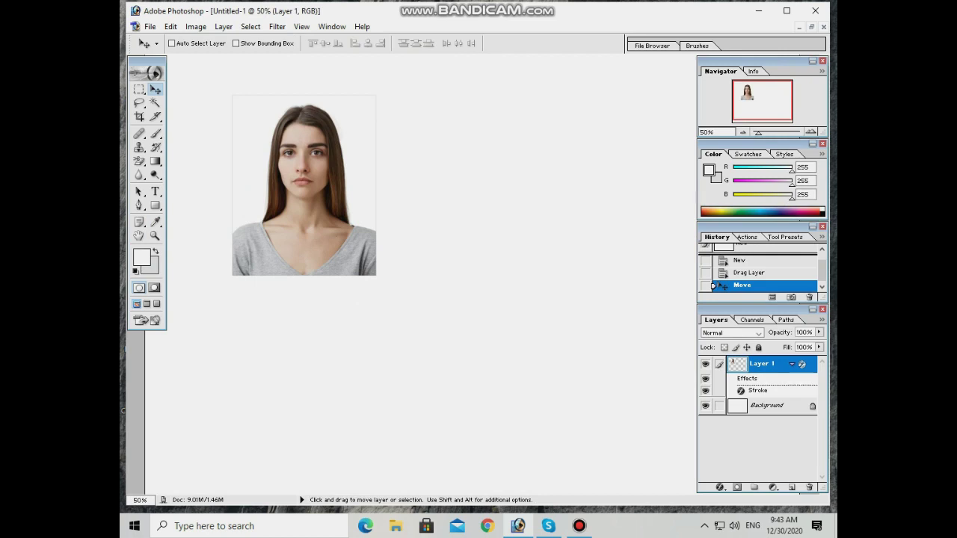
pyautogui.hotkey('ctrl', '-')
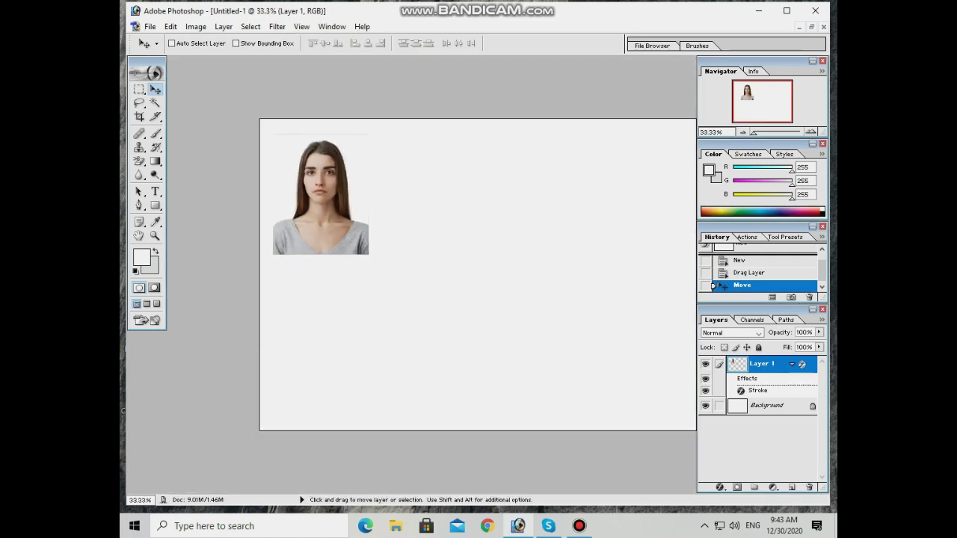
# - Try to duplicate the portrait into a row along the page's upper edge, and undo the copies
pyautogui.moveTo(318, 195); pyautogui.dragTo(647, 194)
pyautogui.hotkey('ctrl', 'alt', 'z')
pyautogui.hotkey('ctrl', 'alt', 'z')
pyautogui.hotkey('ctrl', 'alt', 'z')
pyautogui.hotkey('ctrl', 'alt', 'z')
pyautogui.hotkey('ctrl', 'alt', 'z')
pyautogui.hotkey('ctrl', 'alt', 'z')
pyautogui.hotkey('ctrl', 'alt', 'z')
pyautogui.hotkey('ctrl', 'alt', 'z')
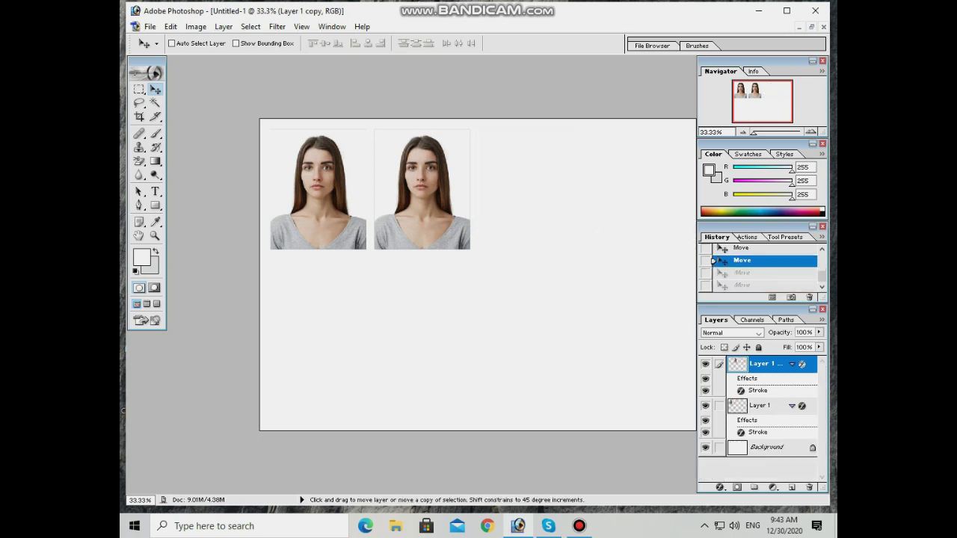
# - Move the portrait closer to the page's upper-left corner and duplicate it three times horizontally to form an evenly spaced row of four
pyautogui.moveTo(319, 194)
pyautogui.mouseDown()
pyautogui.moveTo(361, 231)
pyautogui.moveTo(314, 194)
pyautogui.mouseUp()
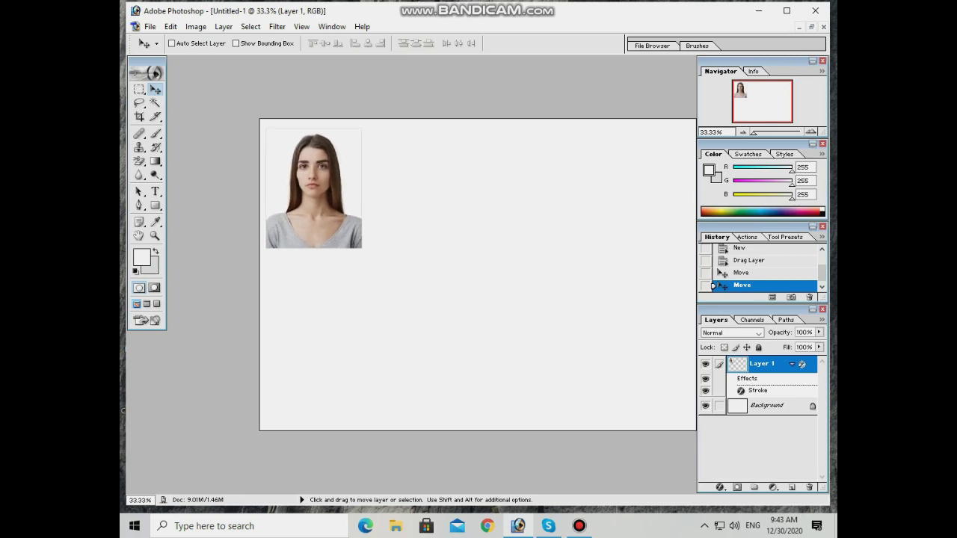
pyautogui.hotkey('shift', 'alt')
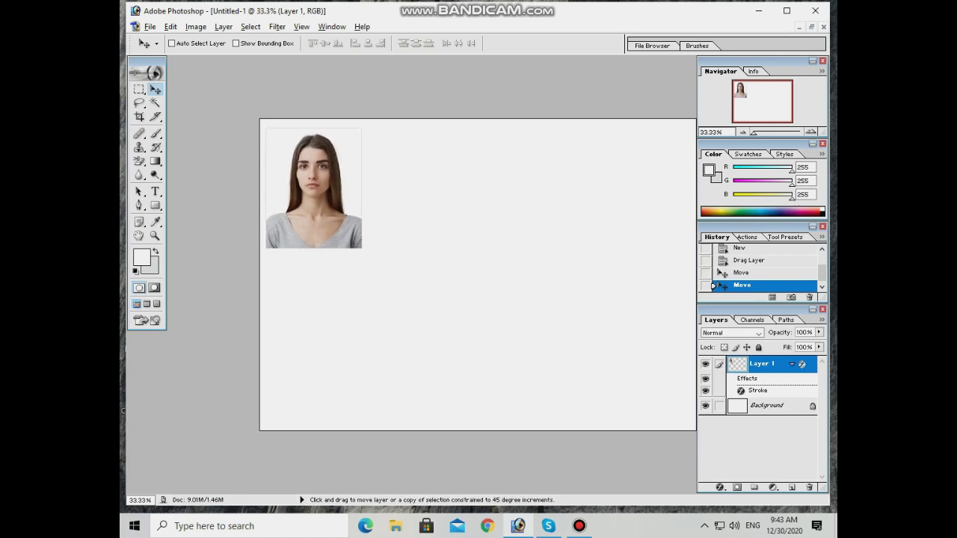
pyautogui.moveTo(314, 195); pyautogui.dragTo(616, 195)
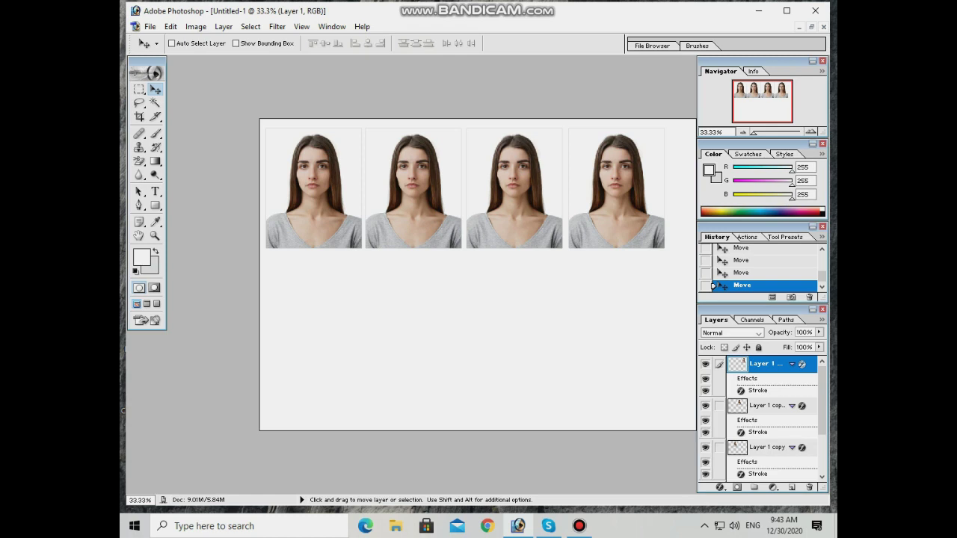
# - Merge the four portrait layers of the row down into the single layer Layer 1
pyautogui.hotkey('ctrl', 'e')
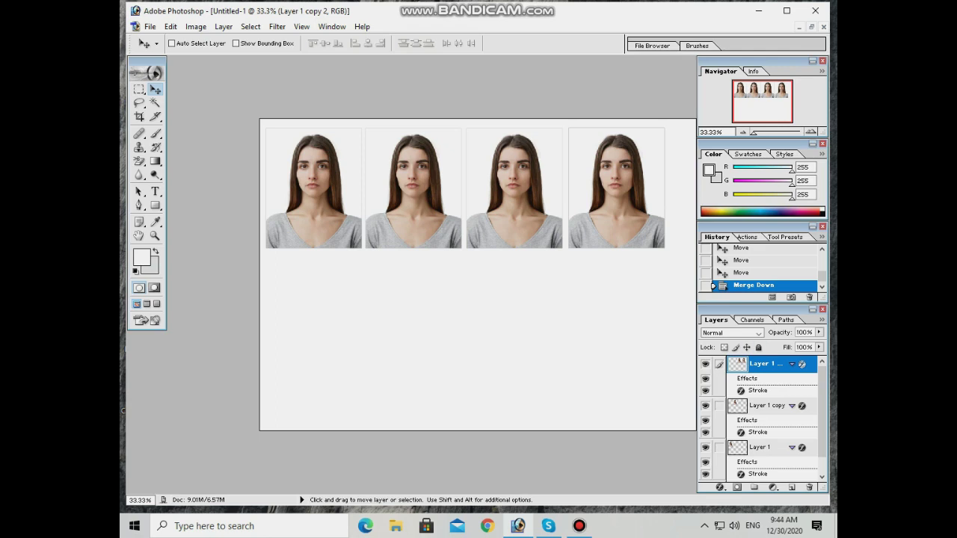
pyautogui.hotkey('ctrl', 'e')
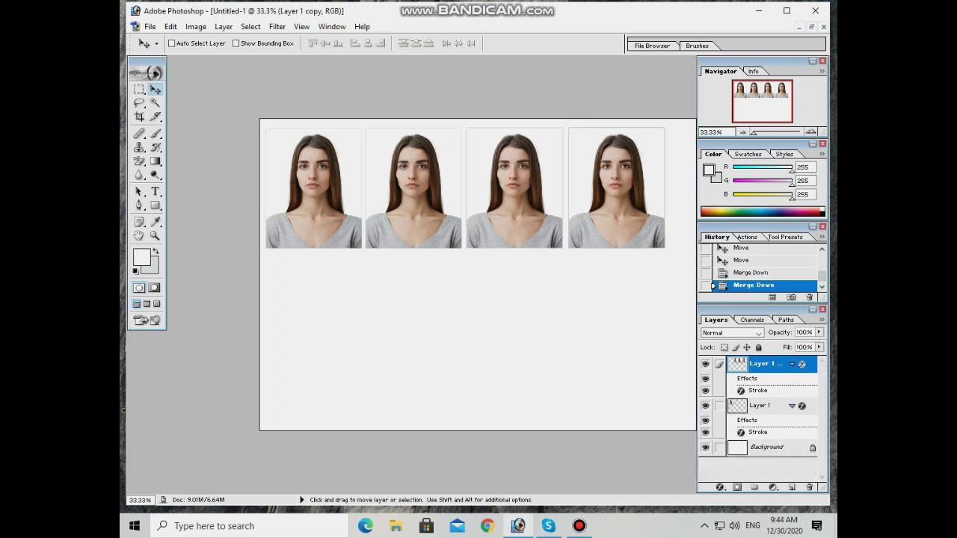
pyautogui.hotkey('ctrl', 'e')
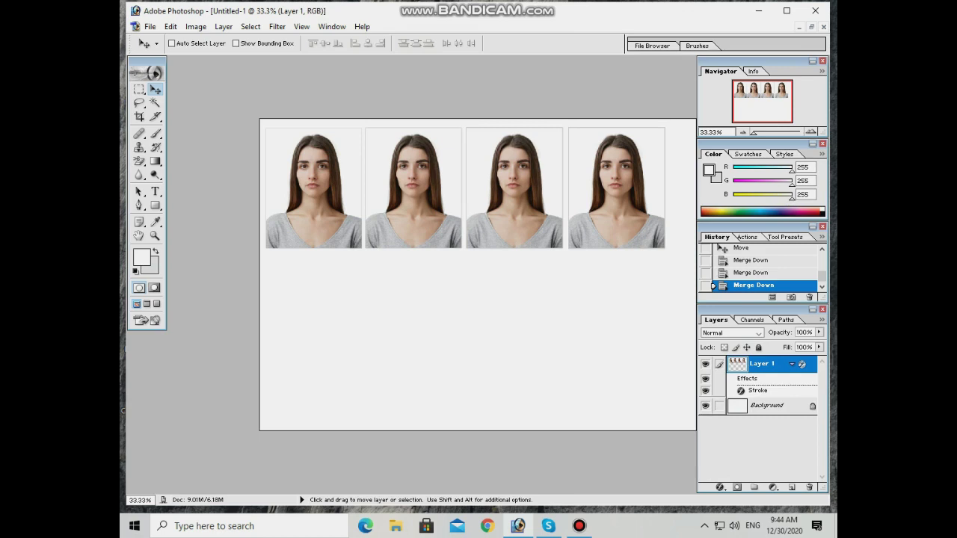
# - Duplicate the row of four portraits straight down as a second row and merge both rows into one layer
pyautogui.hotkey('shift', 'alt')
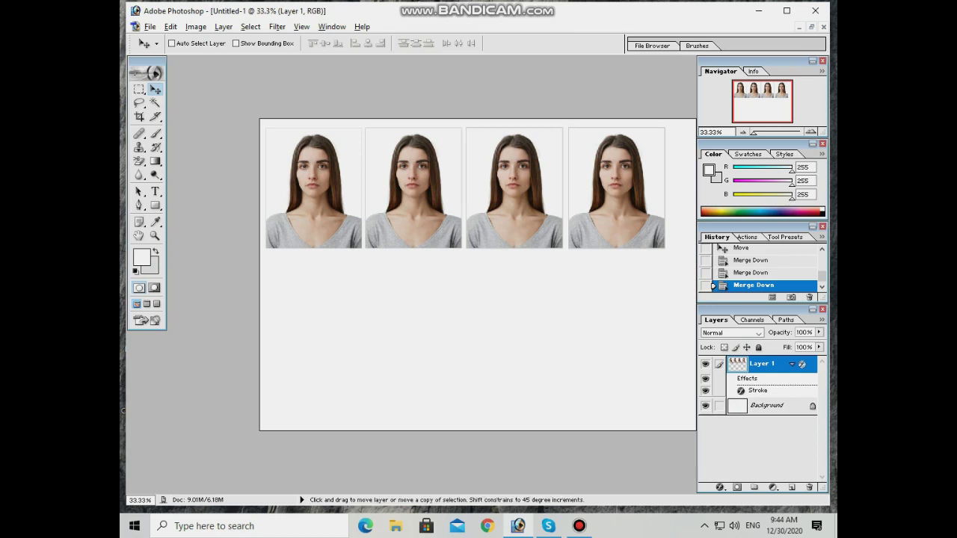
pyautogui.keyDown('alt'); pyautogui.keyDown('shift'); pyautogui.moveTo(613, 155); pyautogui.dragTo(612, 283); pyautogui.keyUp('shift'); pyautogui.keyUp('alt')
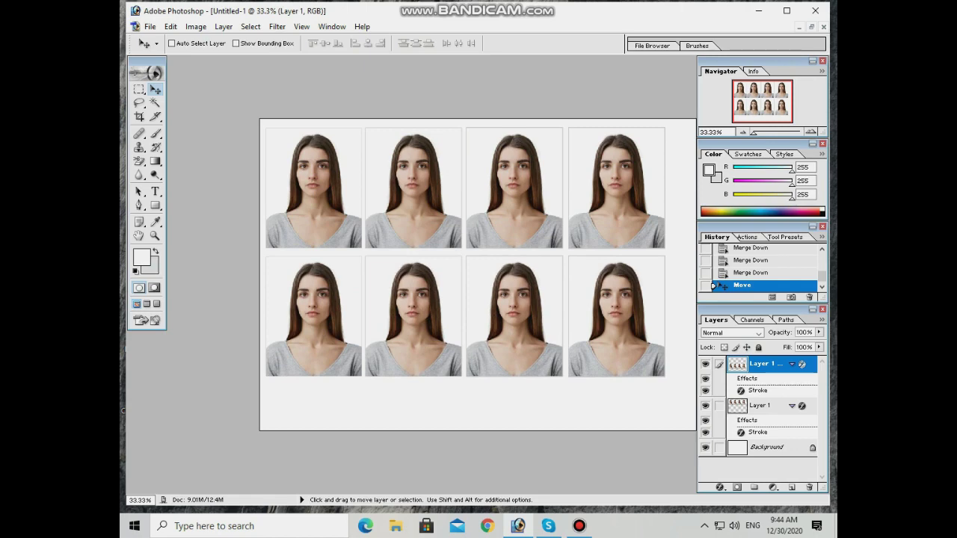
pyautogui.hotkey('ctrl', 'e')
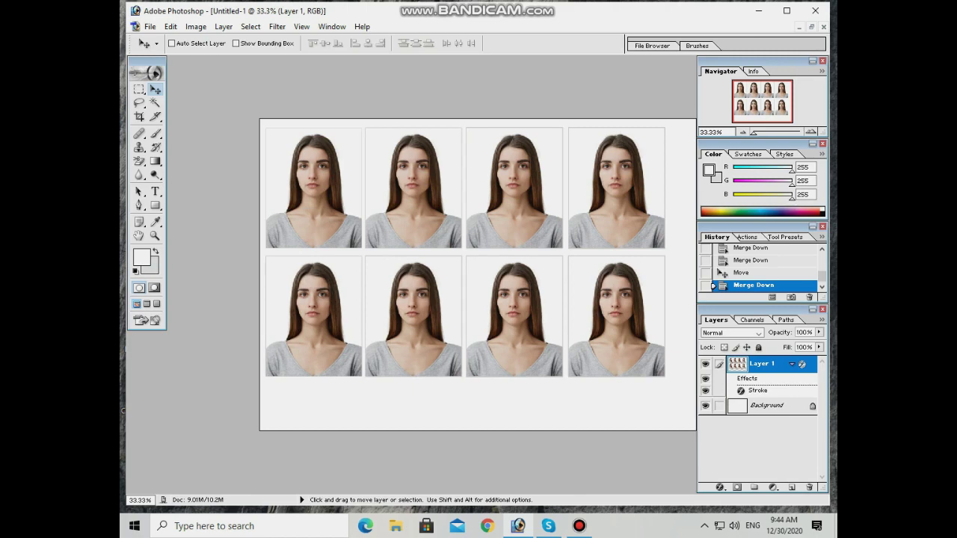
# - Centre the eight-portrait layer horizontally and vertically on the canvas, and hide all tools and palettes
pyautogui.hotkey('ctrl', 'a')
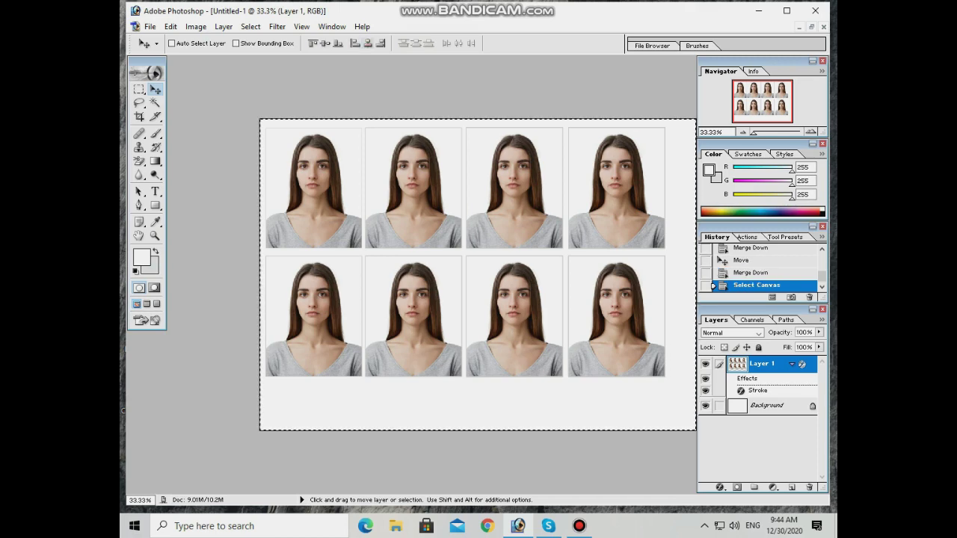
pyautogui.click(367, 44)
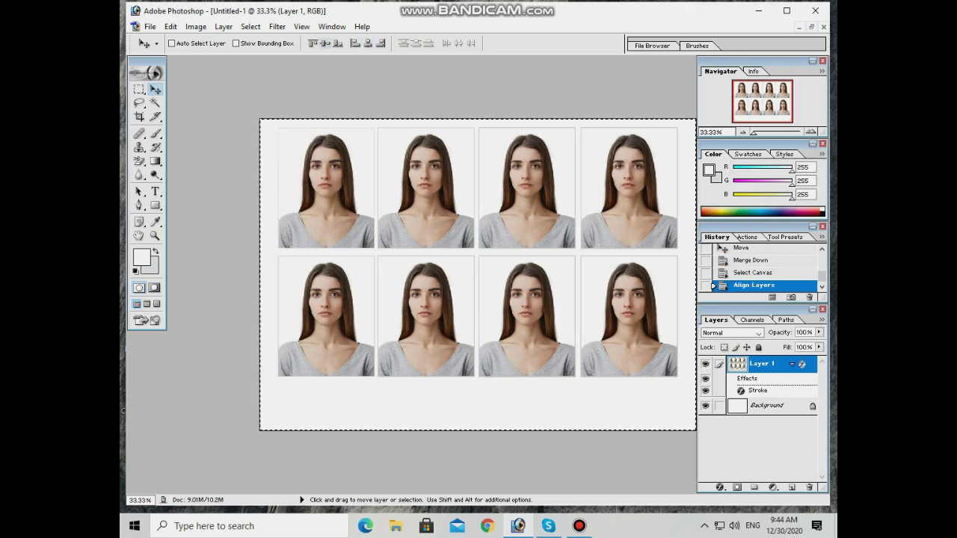
pyautogui.click(325, 43)
pyautogui.hotkey('ctrl', 'd')
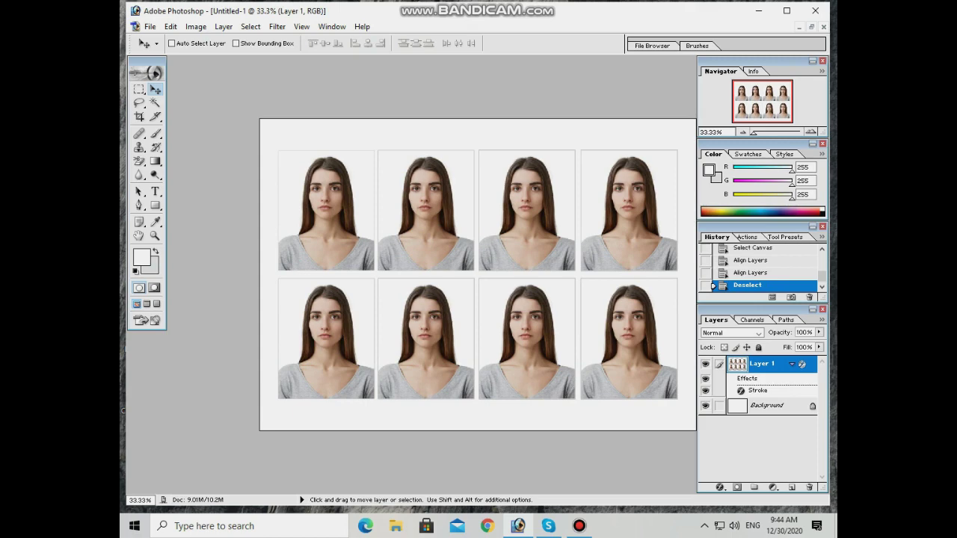
pyautogui.press('Tab')
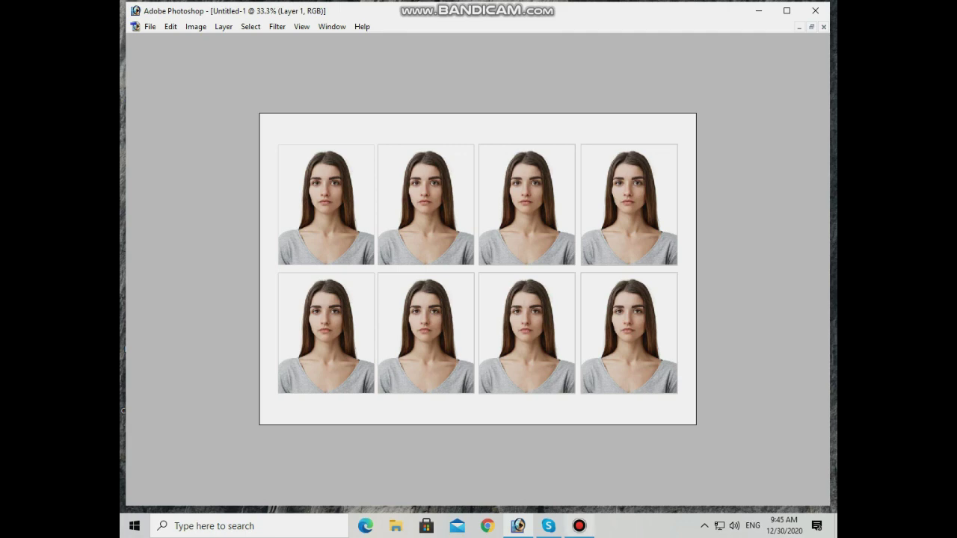
pyautogui.click(580, 525)
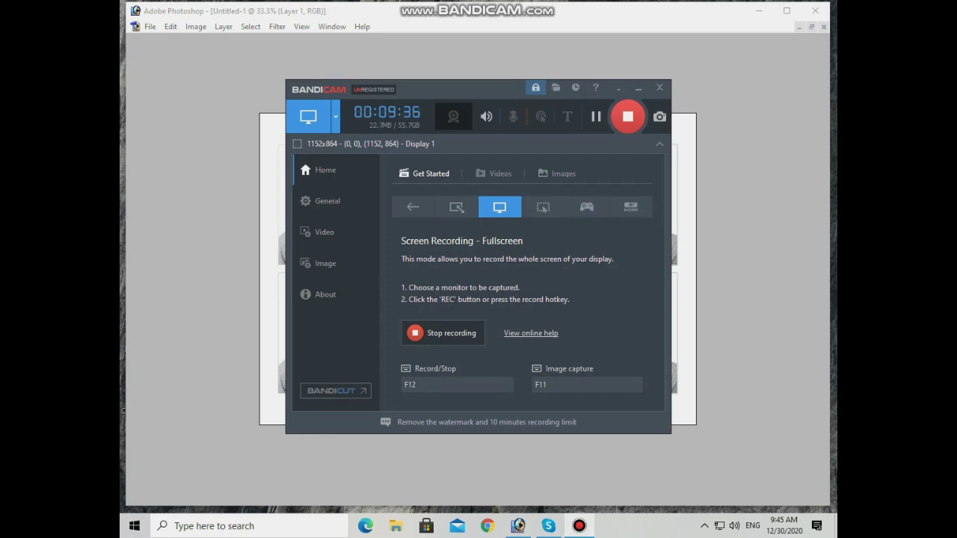
pyautogui.click(627, 117)
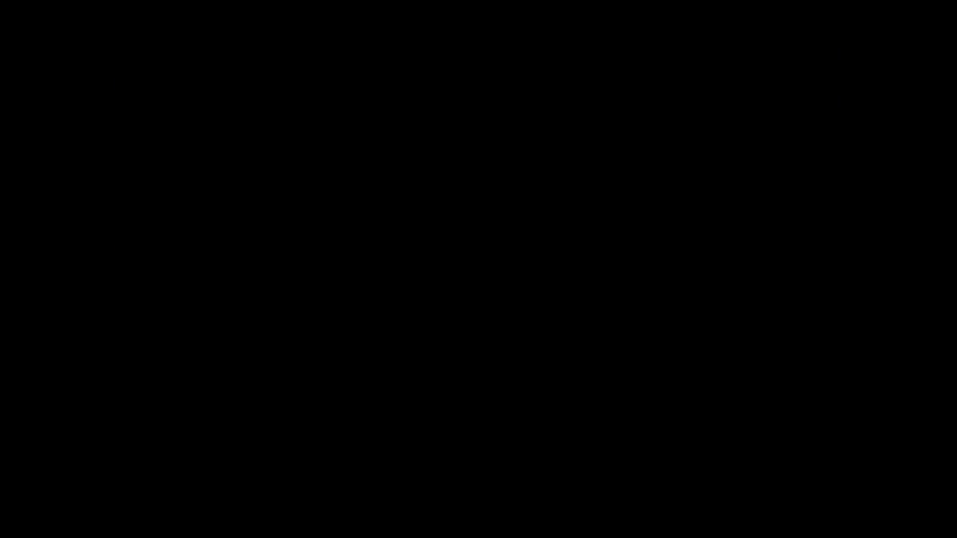